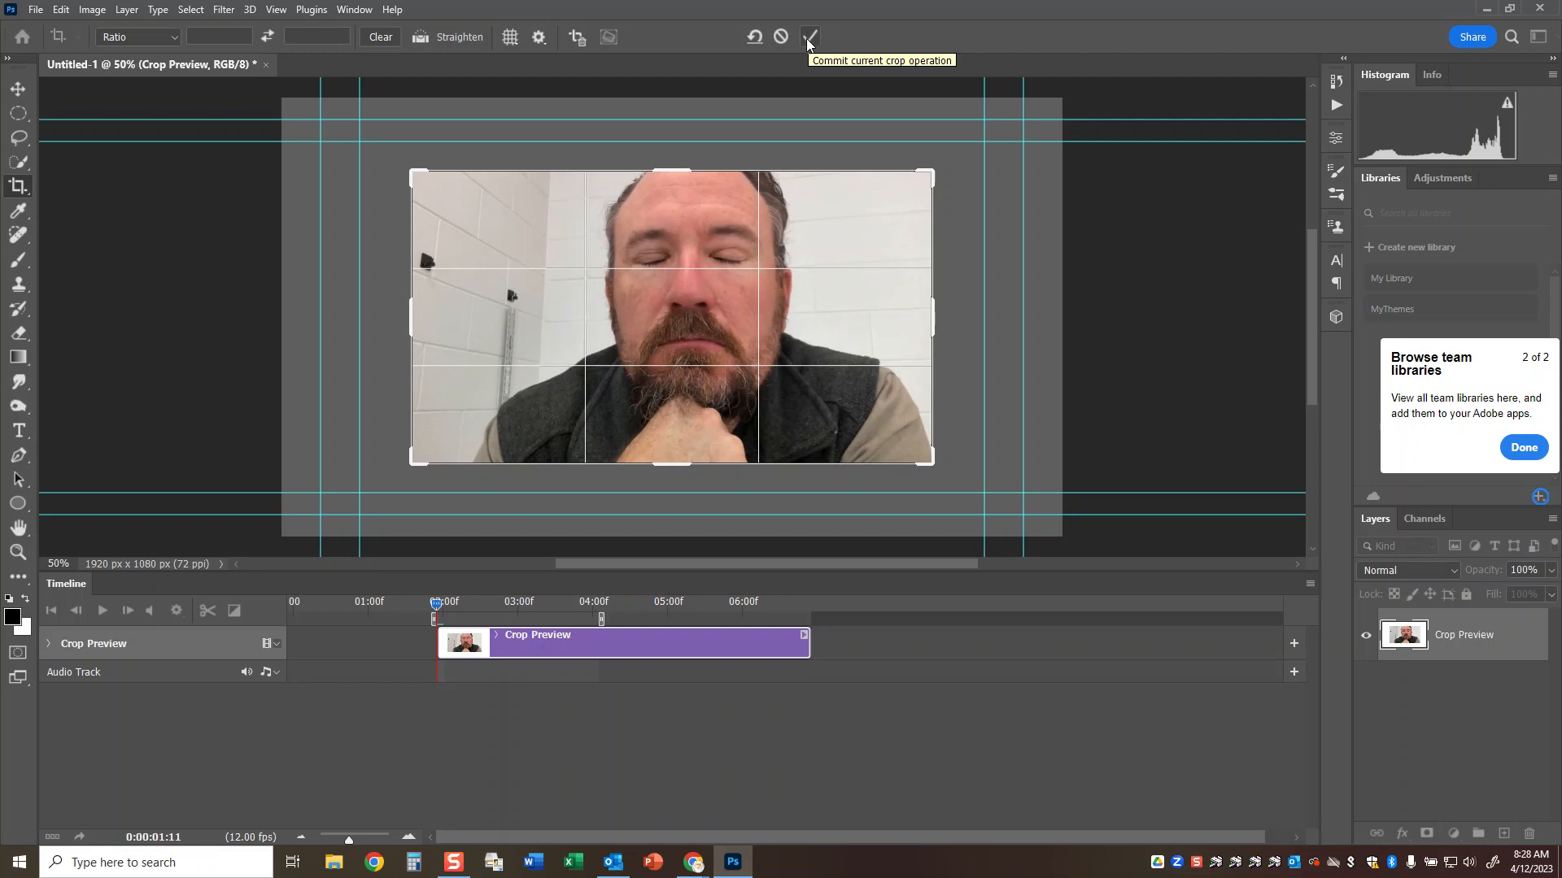
Commit the crop, set the playhead to 0:00:01:11, and lock the Layer 1 video layer.
click(809, 37)
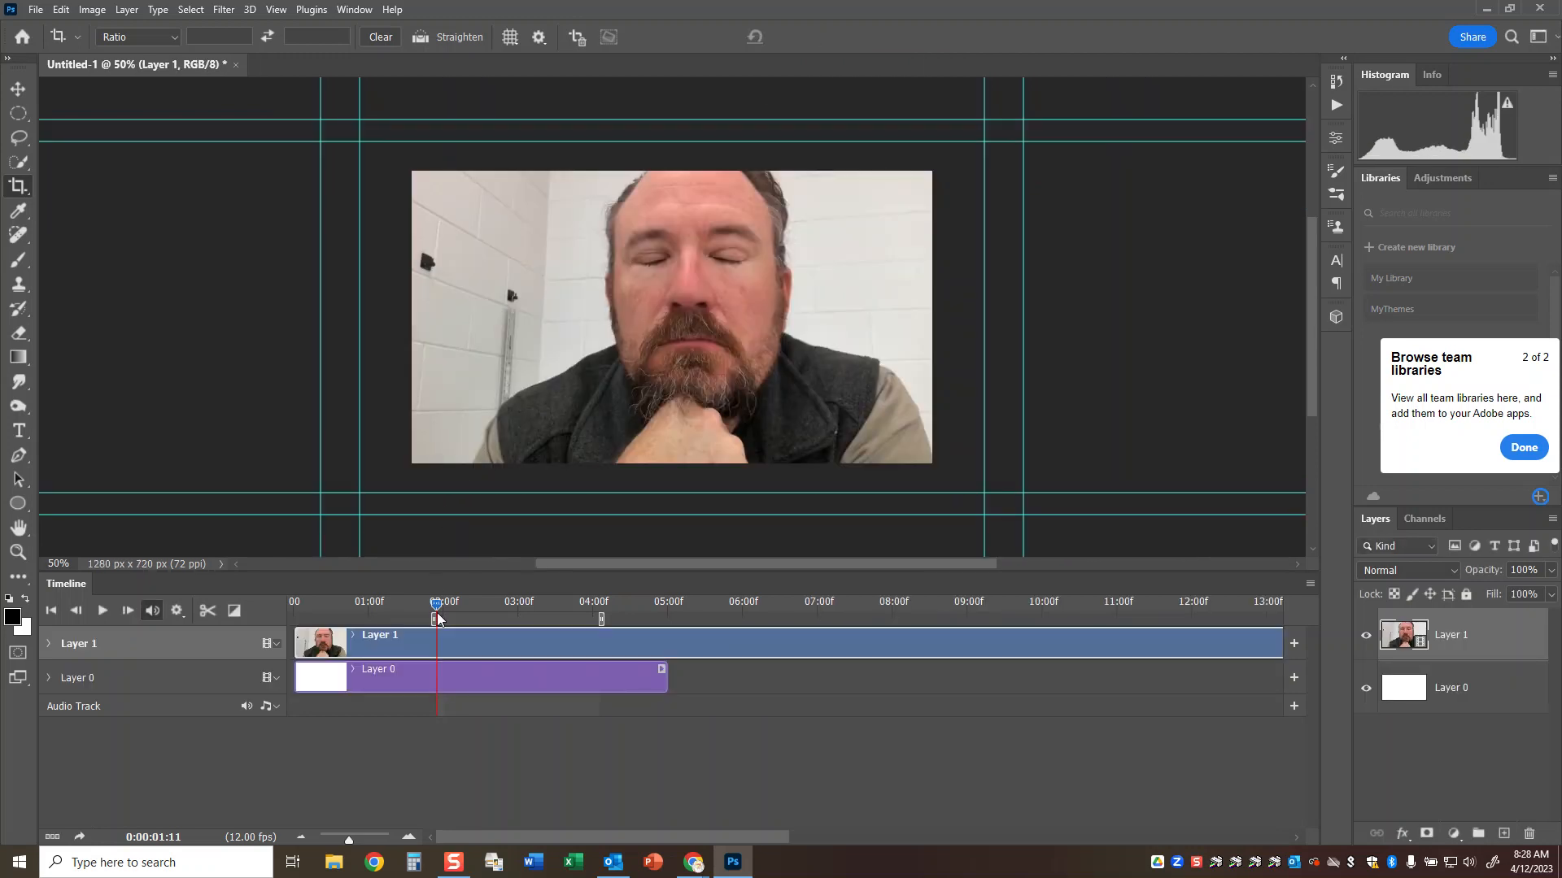
drag(437, 605, 400, 606)
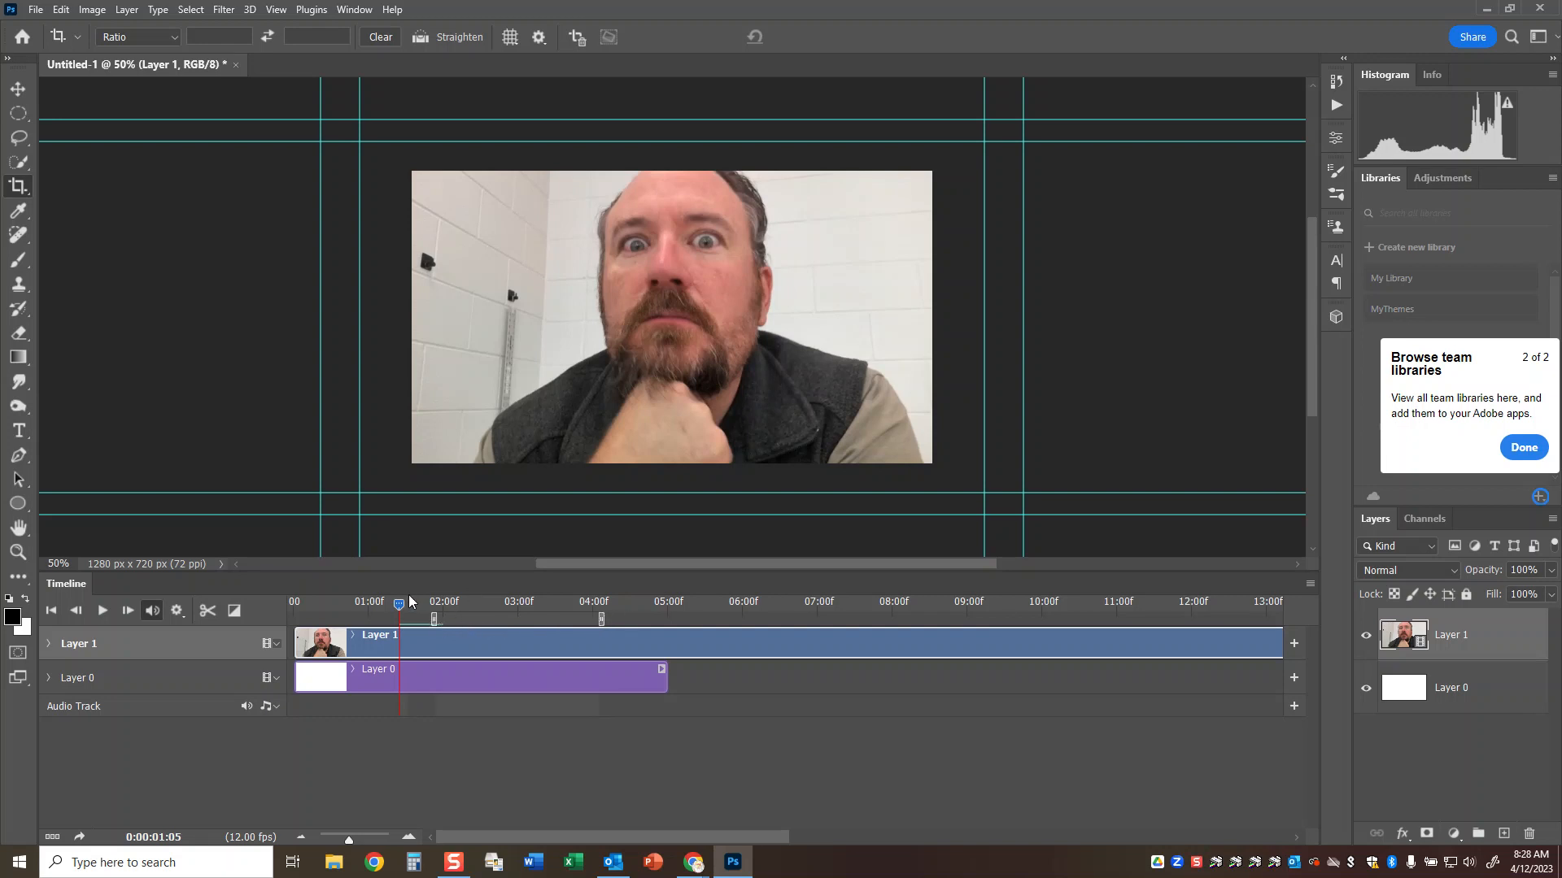
drag(399, 606, 439, 606)
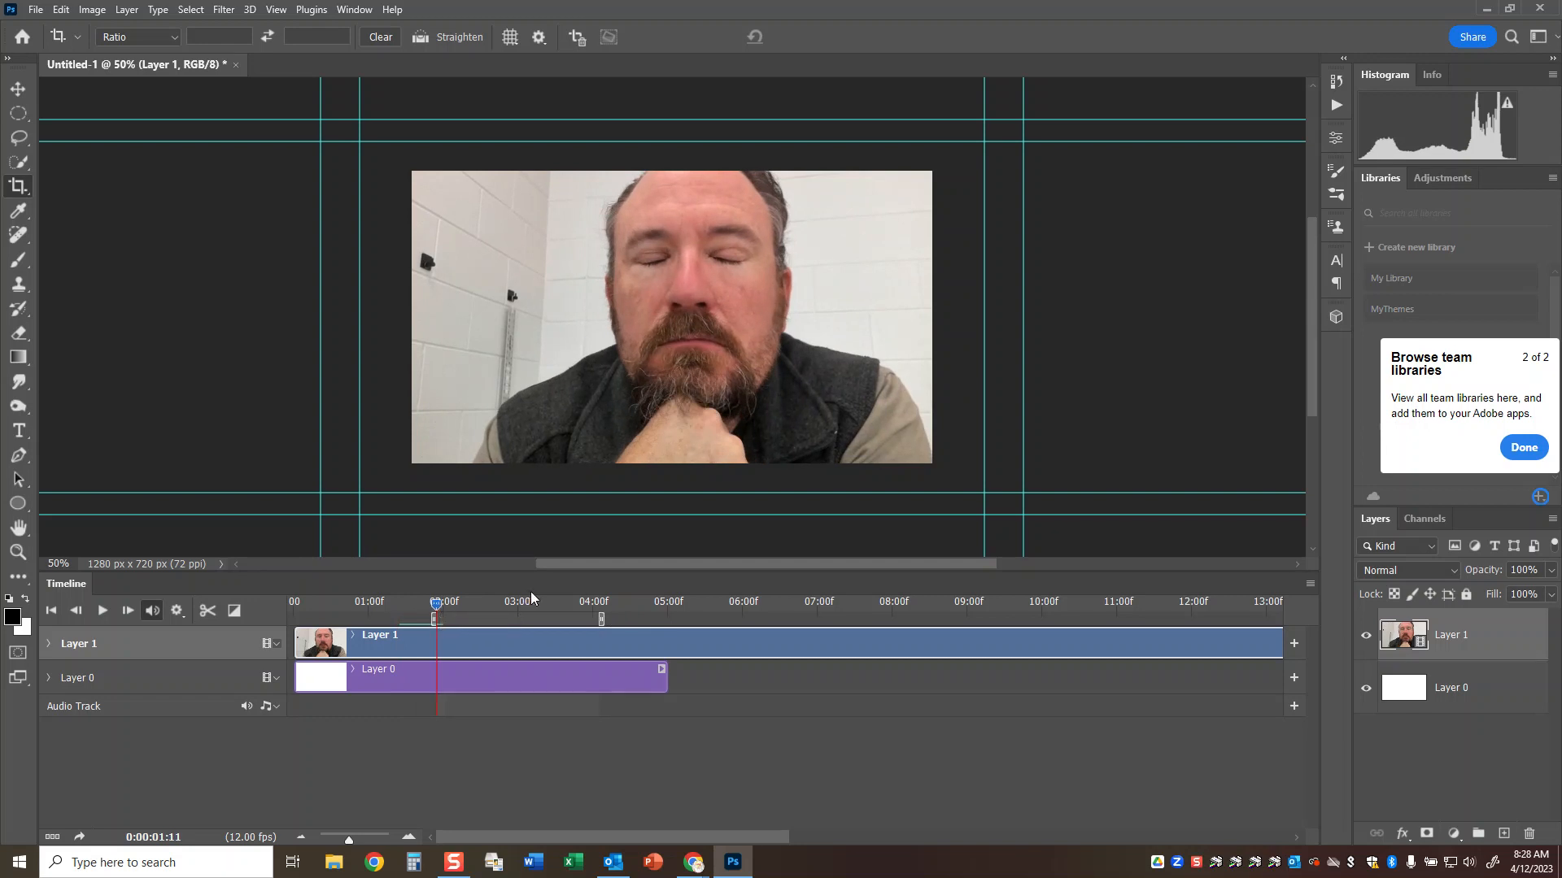
click(1467, 597)
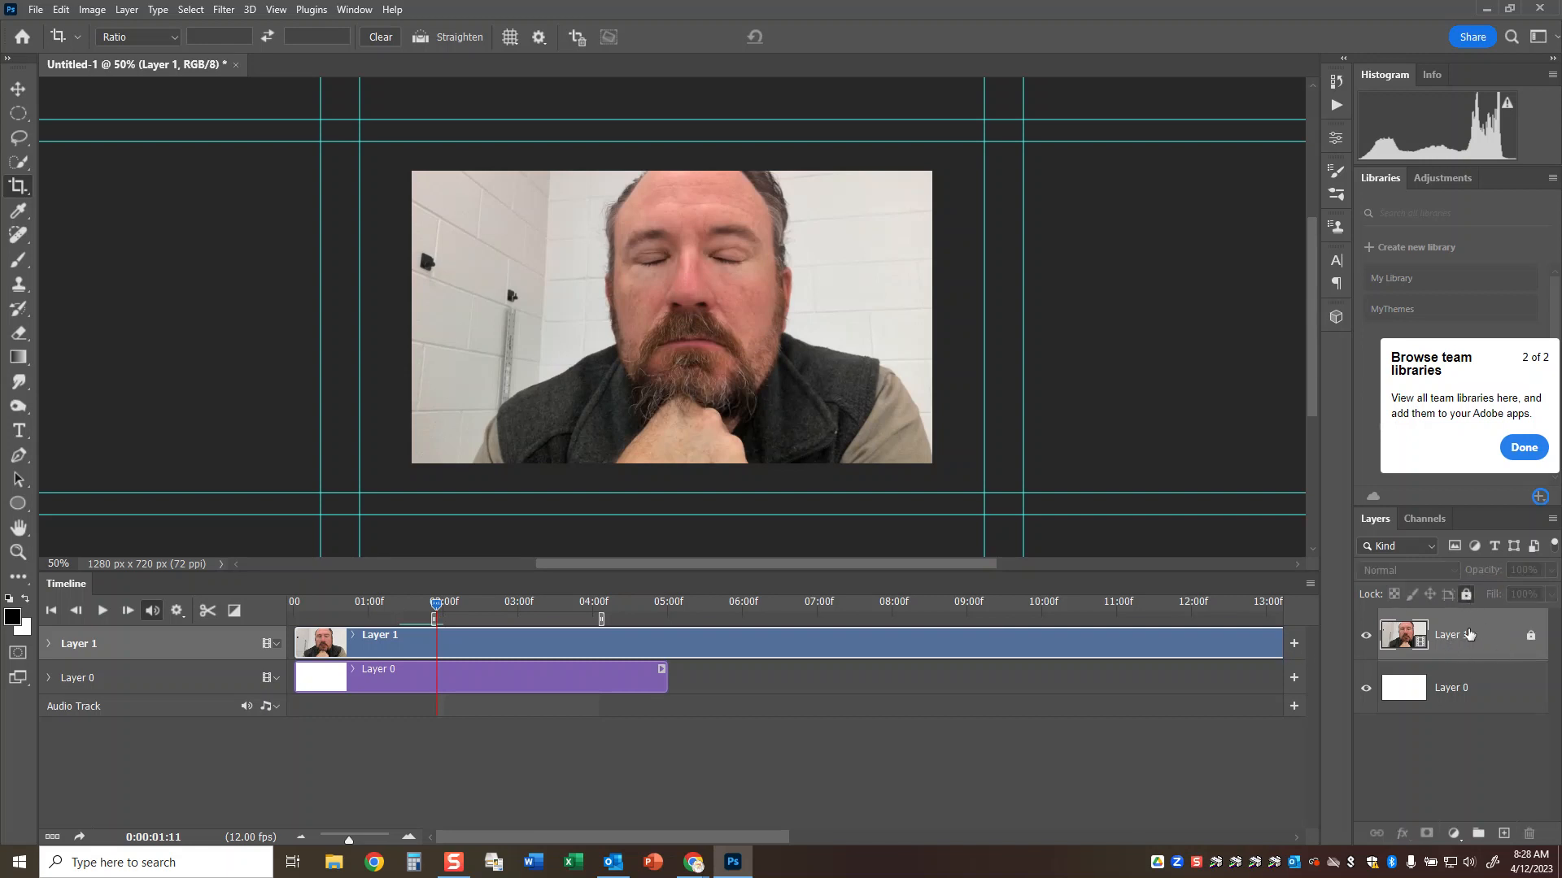
Add a new blank video layer above Layer 1 and trim its clip to end at 04:00.
click(127, 10)
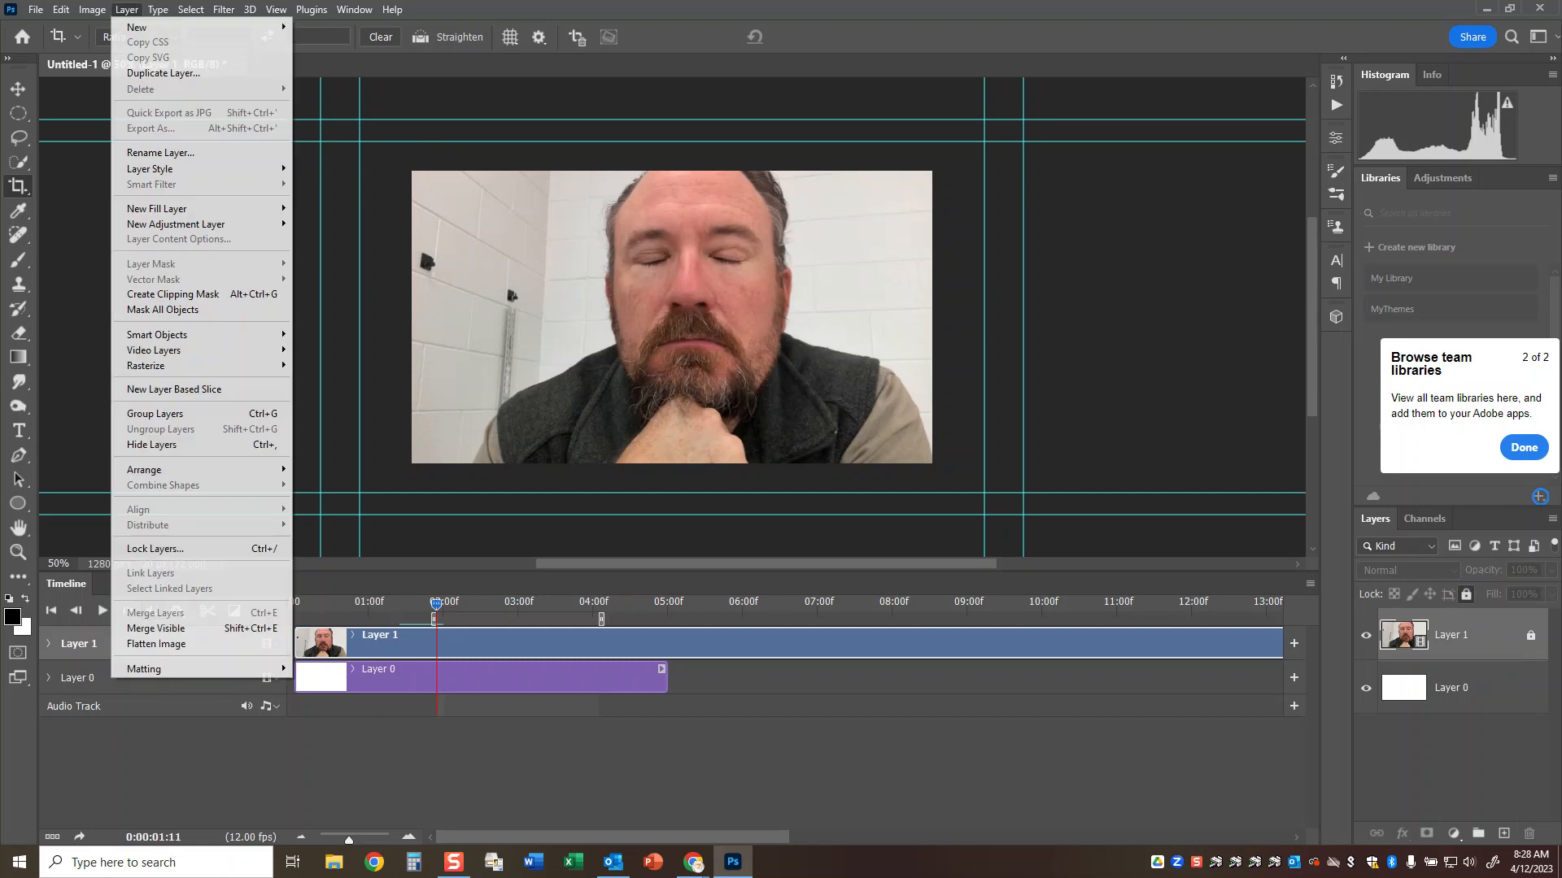
mouse_move(168, 360)
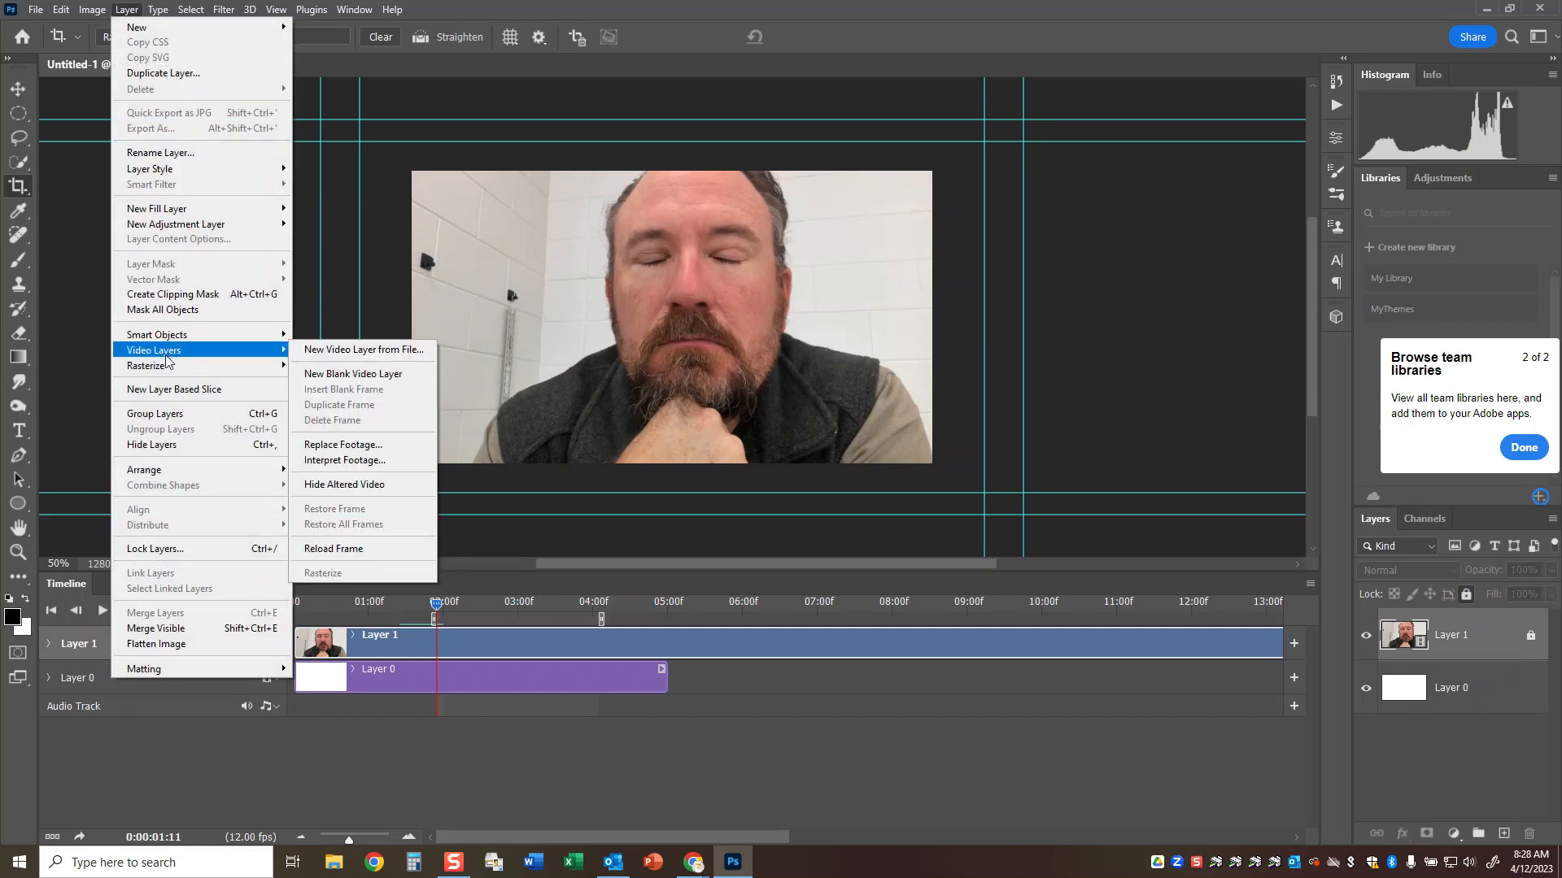
click(361, 377)
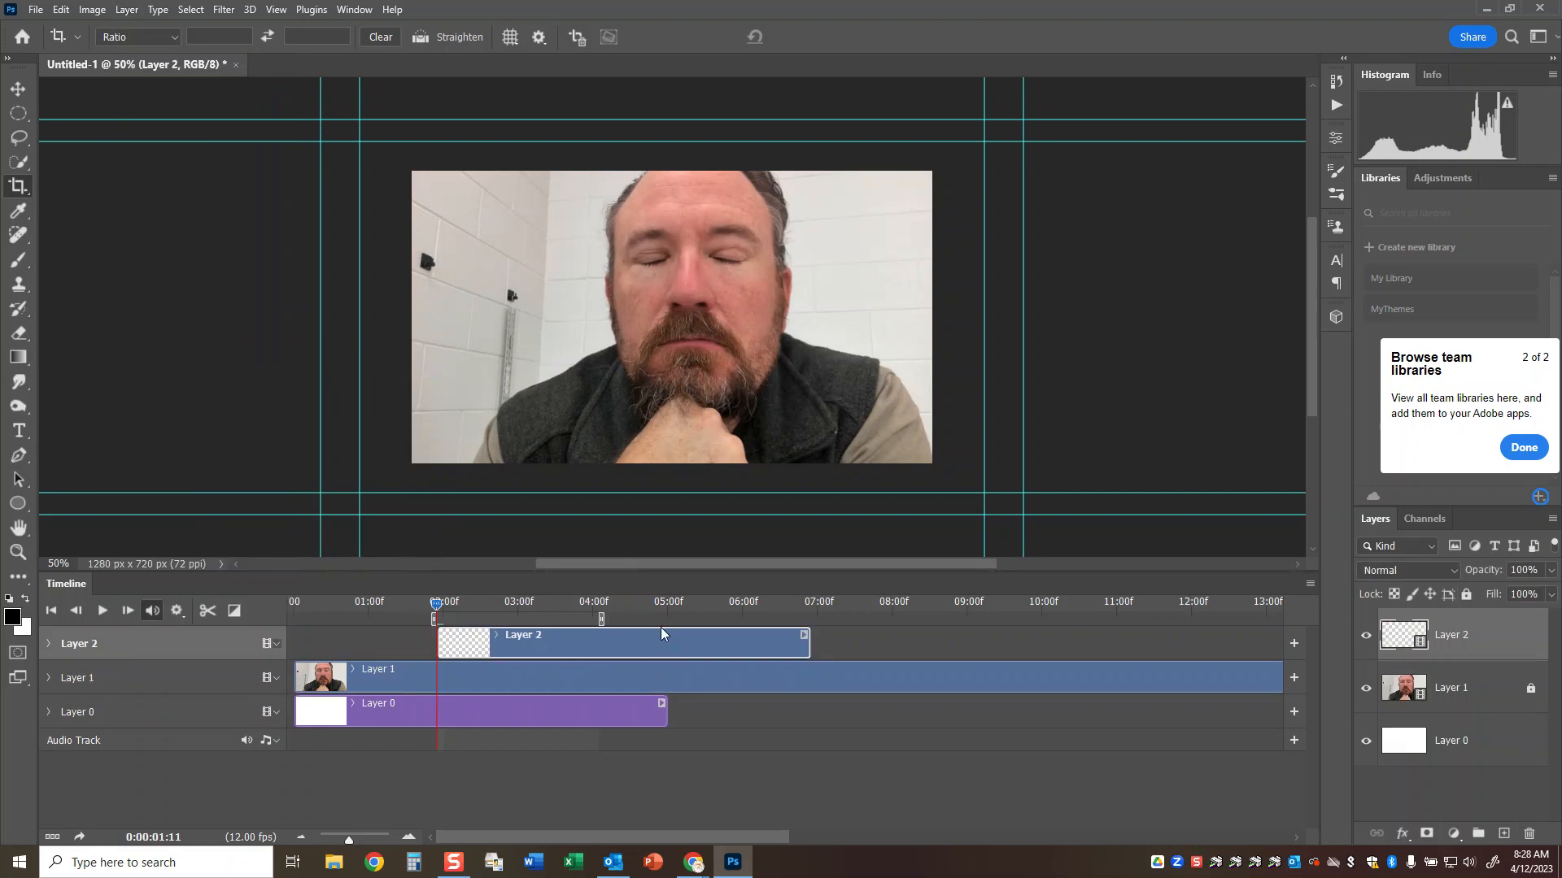
drag(808, 643, 606, 642)
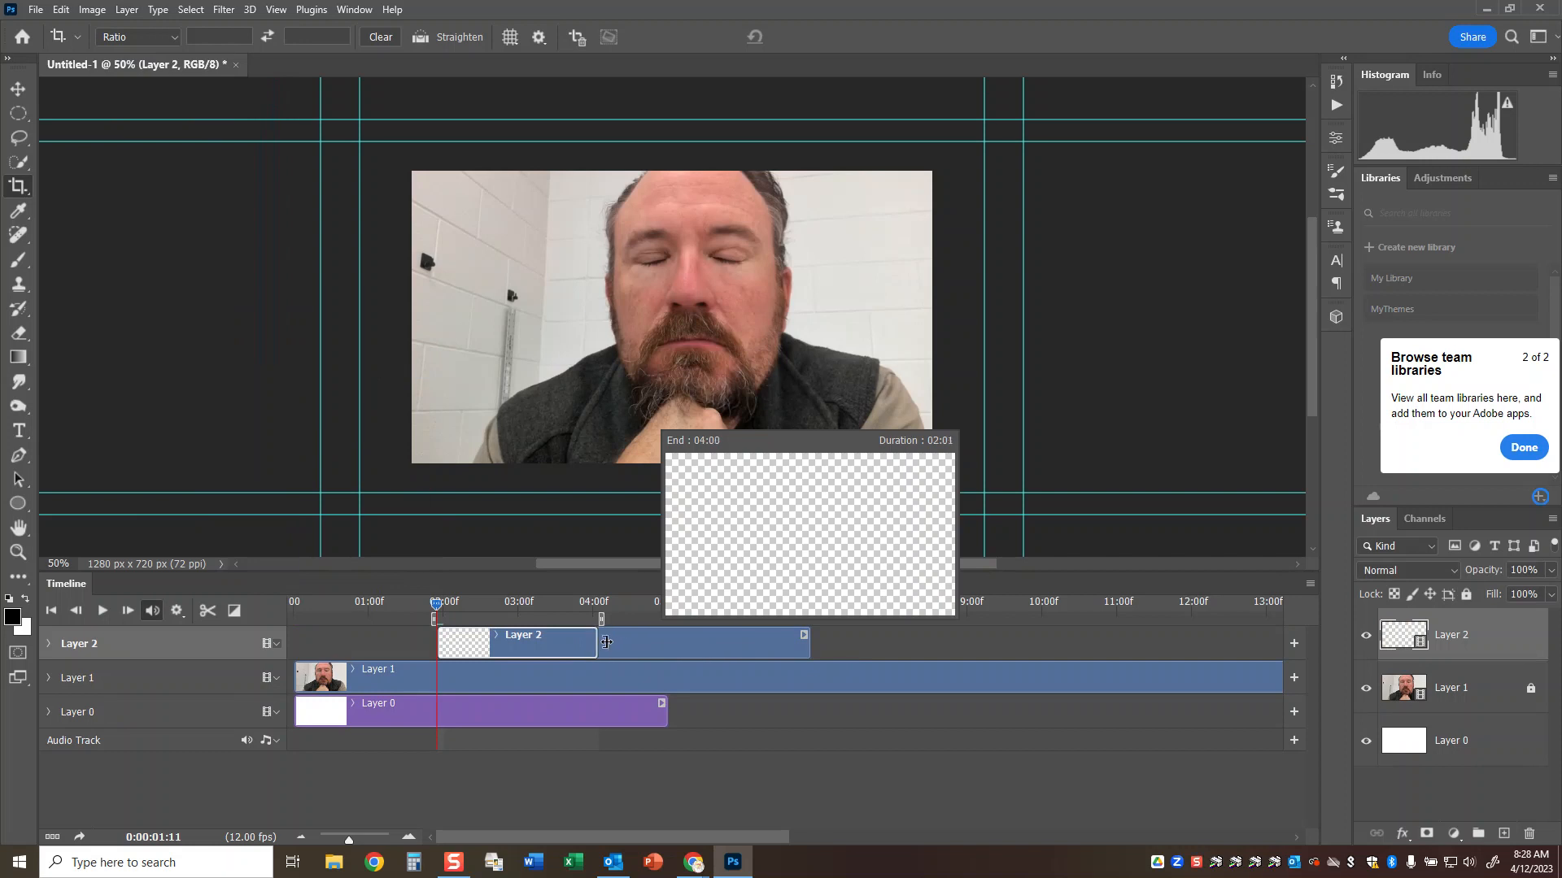
drag(606, 643, 606, 642)
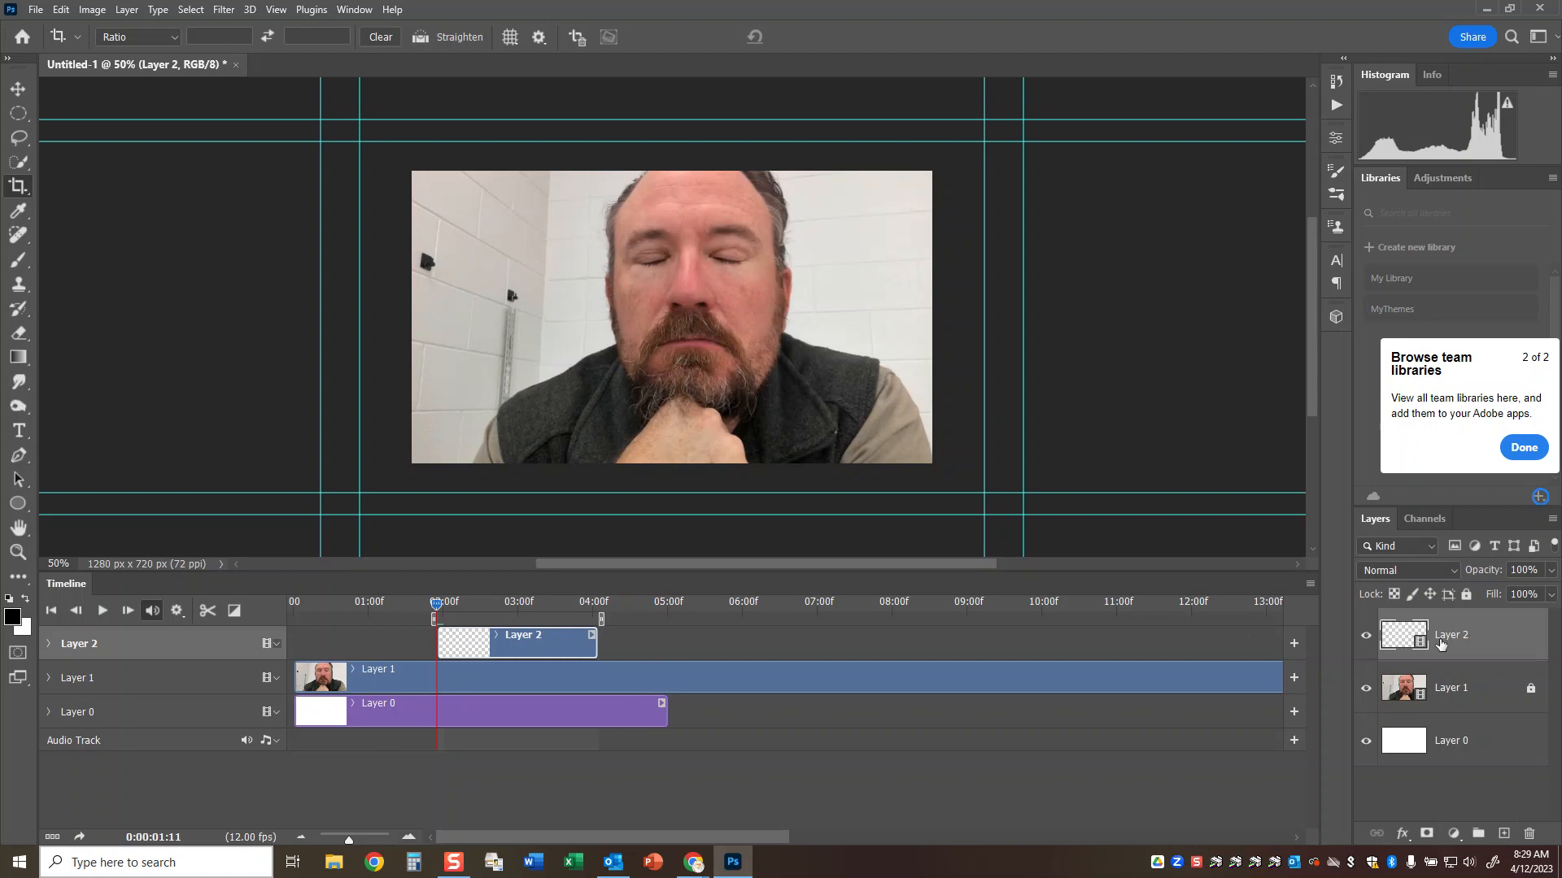
Rename the new blank video layer as Drawing.
double_click(1457, 638)
text(Drawing)
key(Return)
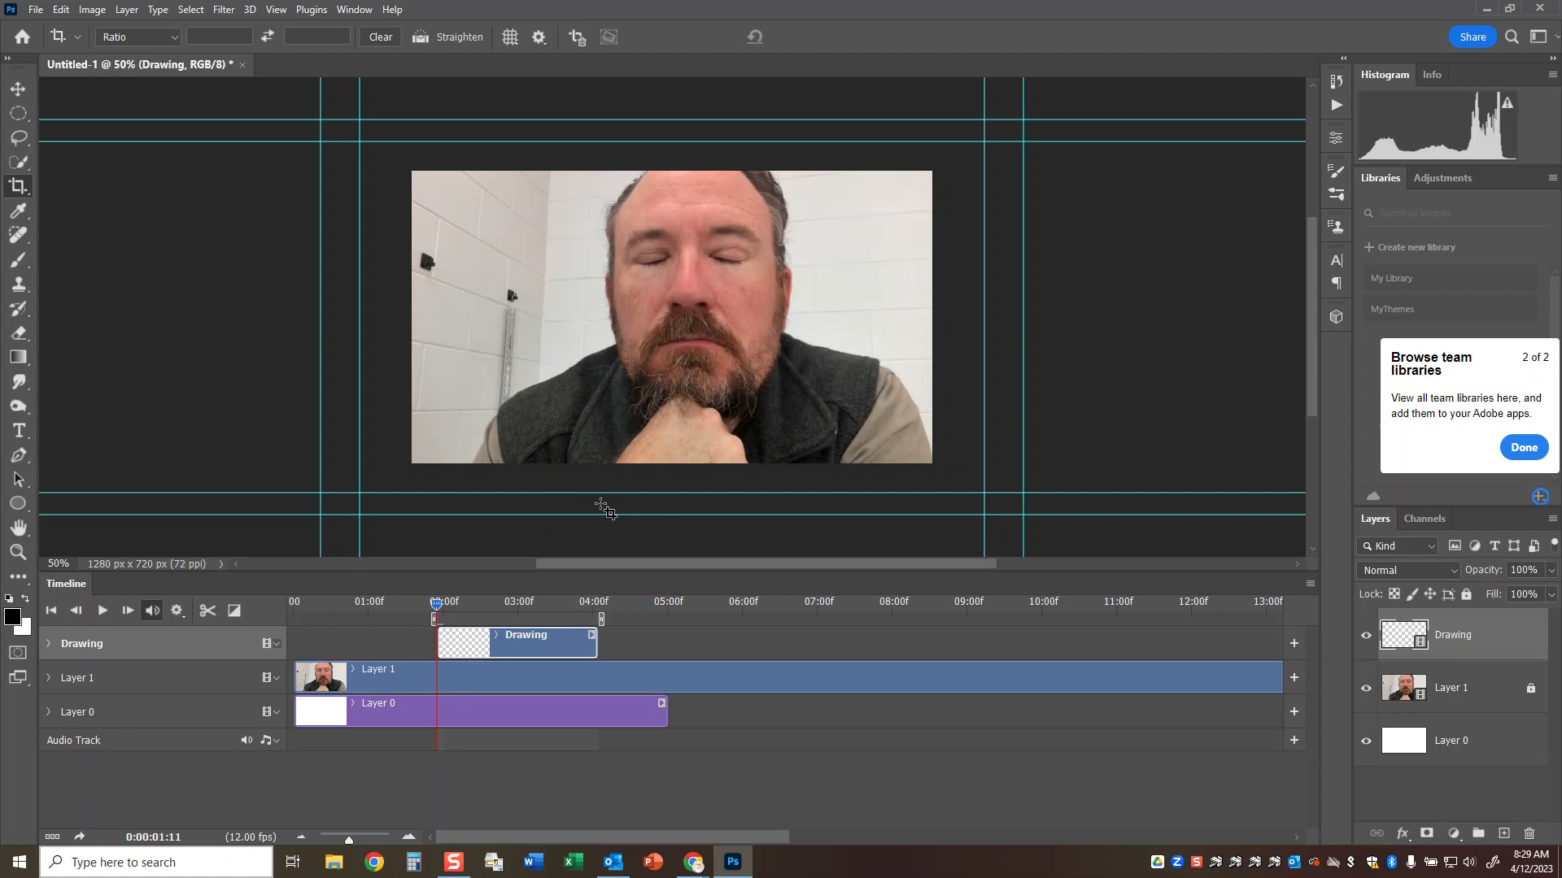
Trace the closed eyes and both eyebrows on the Drawing layer with a 10 px black brush.
key(b)
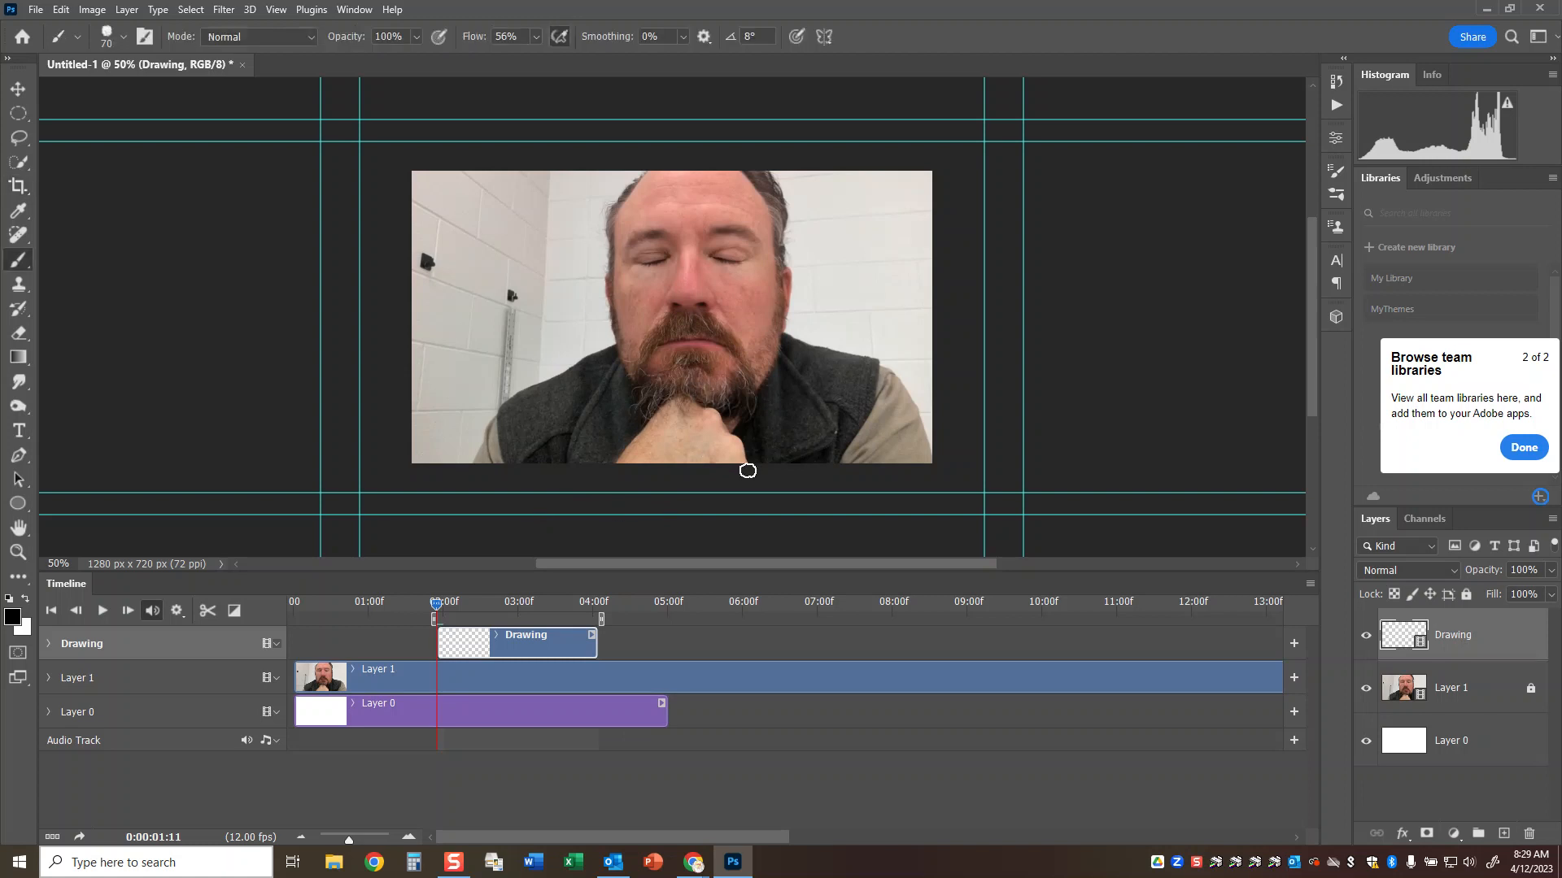
key(ctrl+plus)
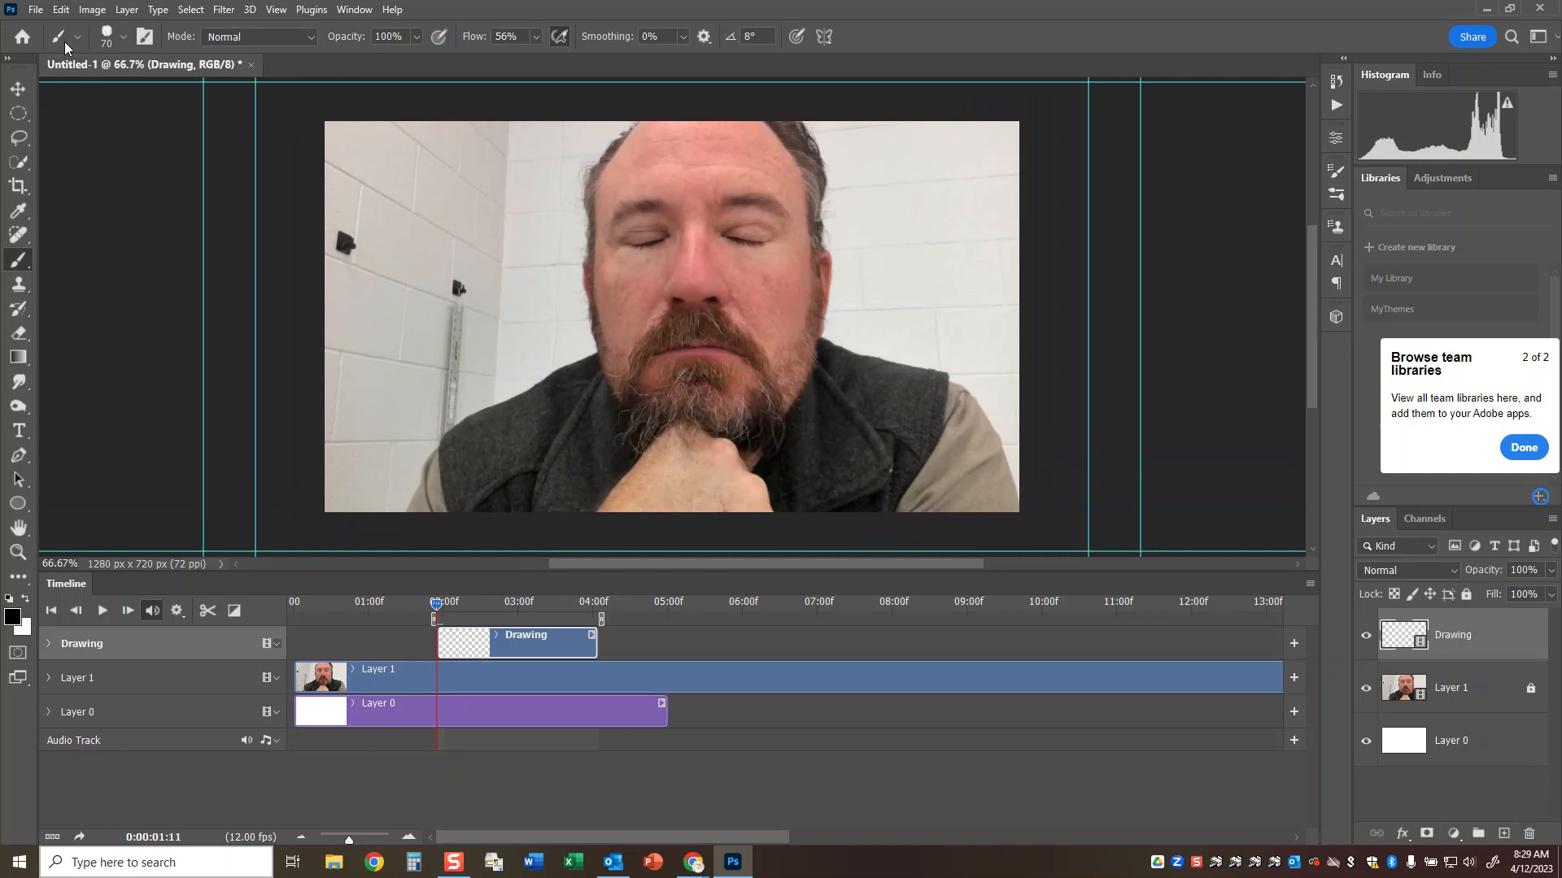
click(123, 37)
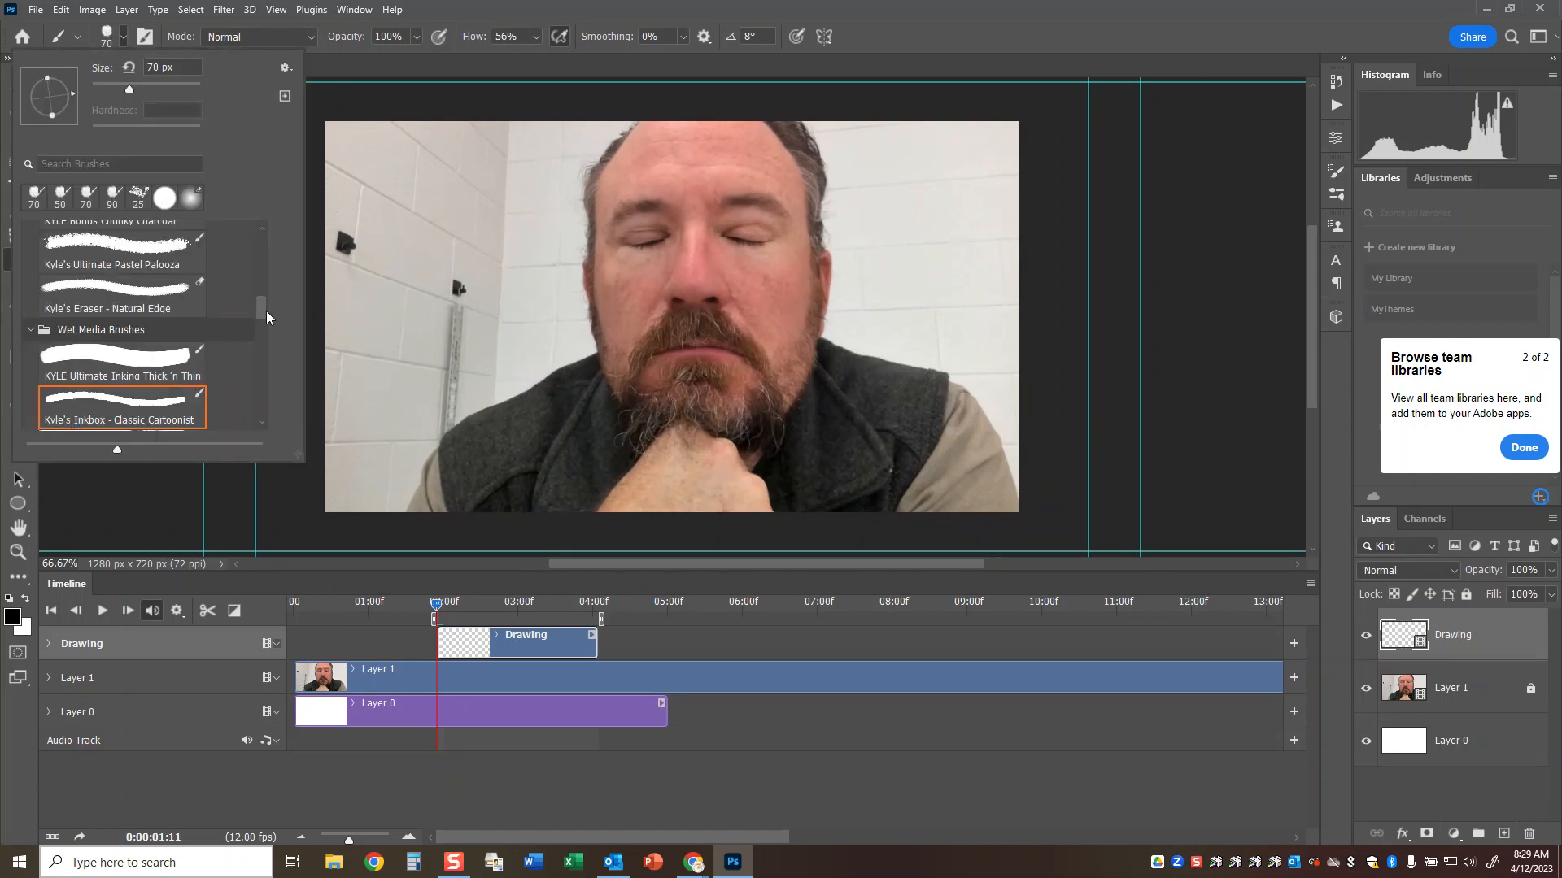
click(458, 11)
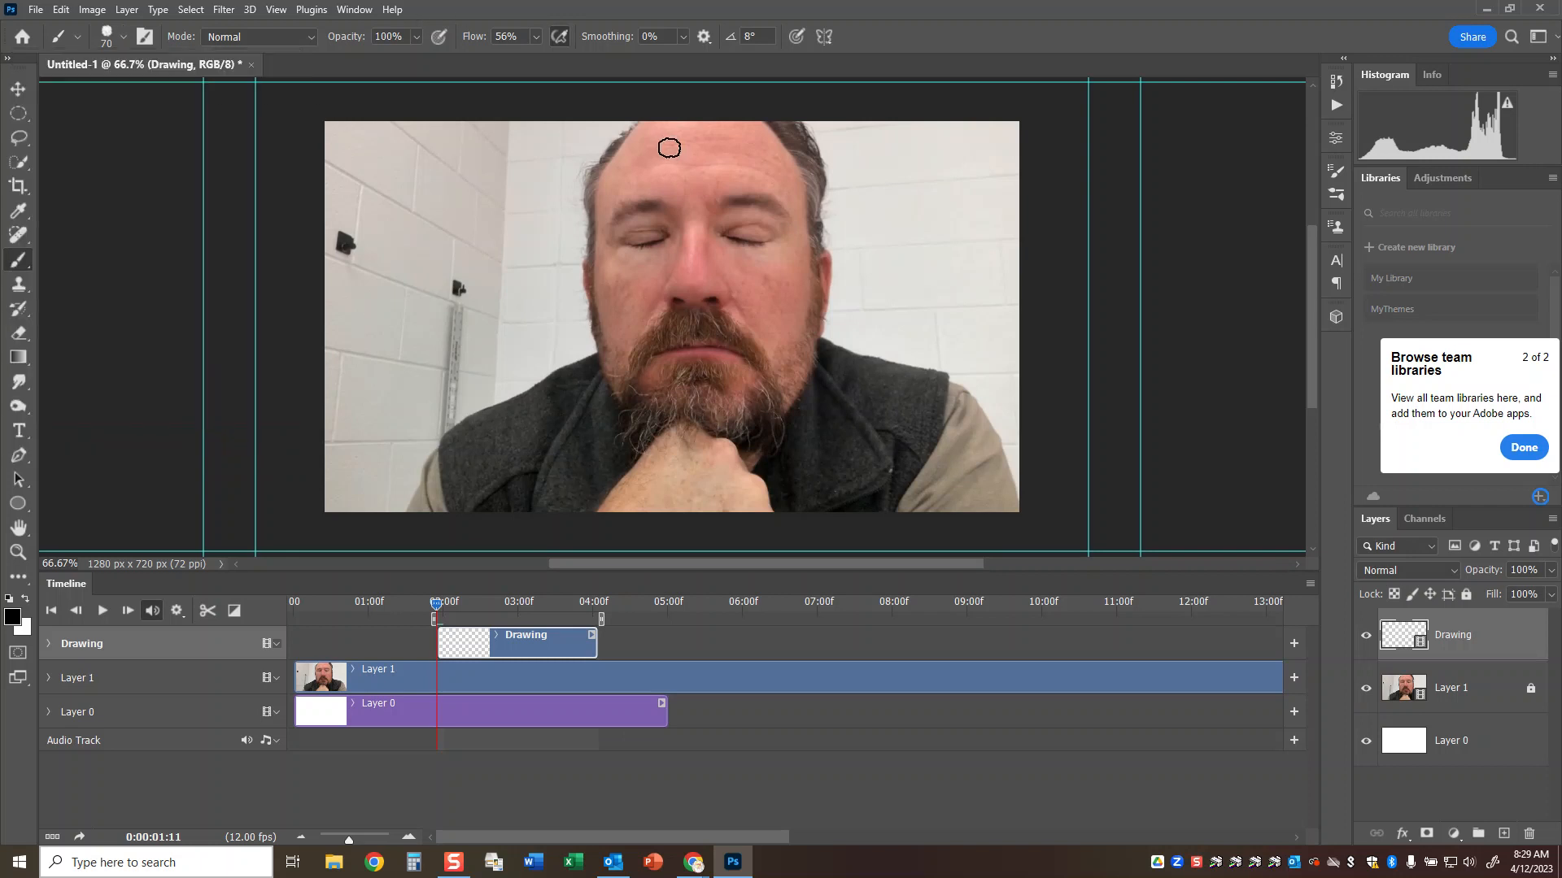
key(bracketleft)
key(bracketleft)
key(bracketleft)
key(bracketleft)
key(bracketleft)
key(bracketleft)
drag(725, 239, 777, 241)
mouse_move(628, 244)
mouse_down()
mouse_move(664, 240)
mouse_move(620, 217)
mouse_up()
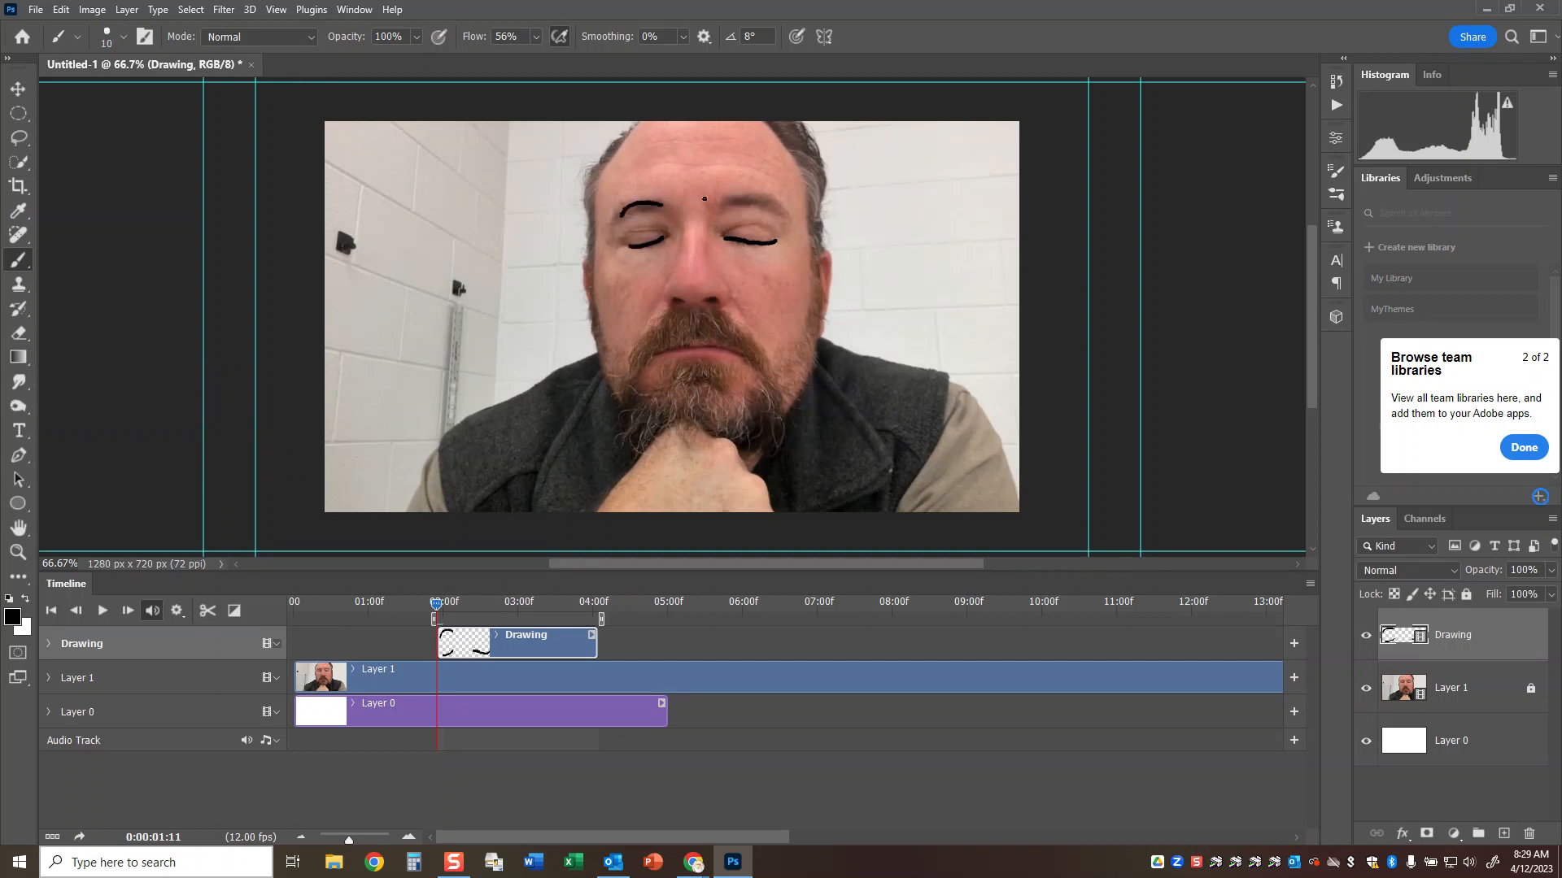
drag(733, 200, 784, 208)
Reduce the brush to 7 px and trace the hairline, face outline, beard edge, ear, nostrils and mouth.
key(bracketleft)
key(bracketleft)
mouse_move(629, 140)
mouse_down()
mouse_move(599, 183)
mouse_move(592, 243)
mouse_move(614, 353)
mouse_move(668, 305)
mouse_move(740, 326)
mouse_move(765, 358)
mouse_move(787, 346)
mouse_move(807, 251)
mouse_move(765, 122)
mouse_up()
mouse_move(639, 125)
mouse_down()
mouse_move(592, 163)
mouse_move(583, 223)
mouse_move(587, 313)
mouse_move(642, 437)
mouse_up()
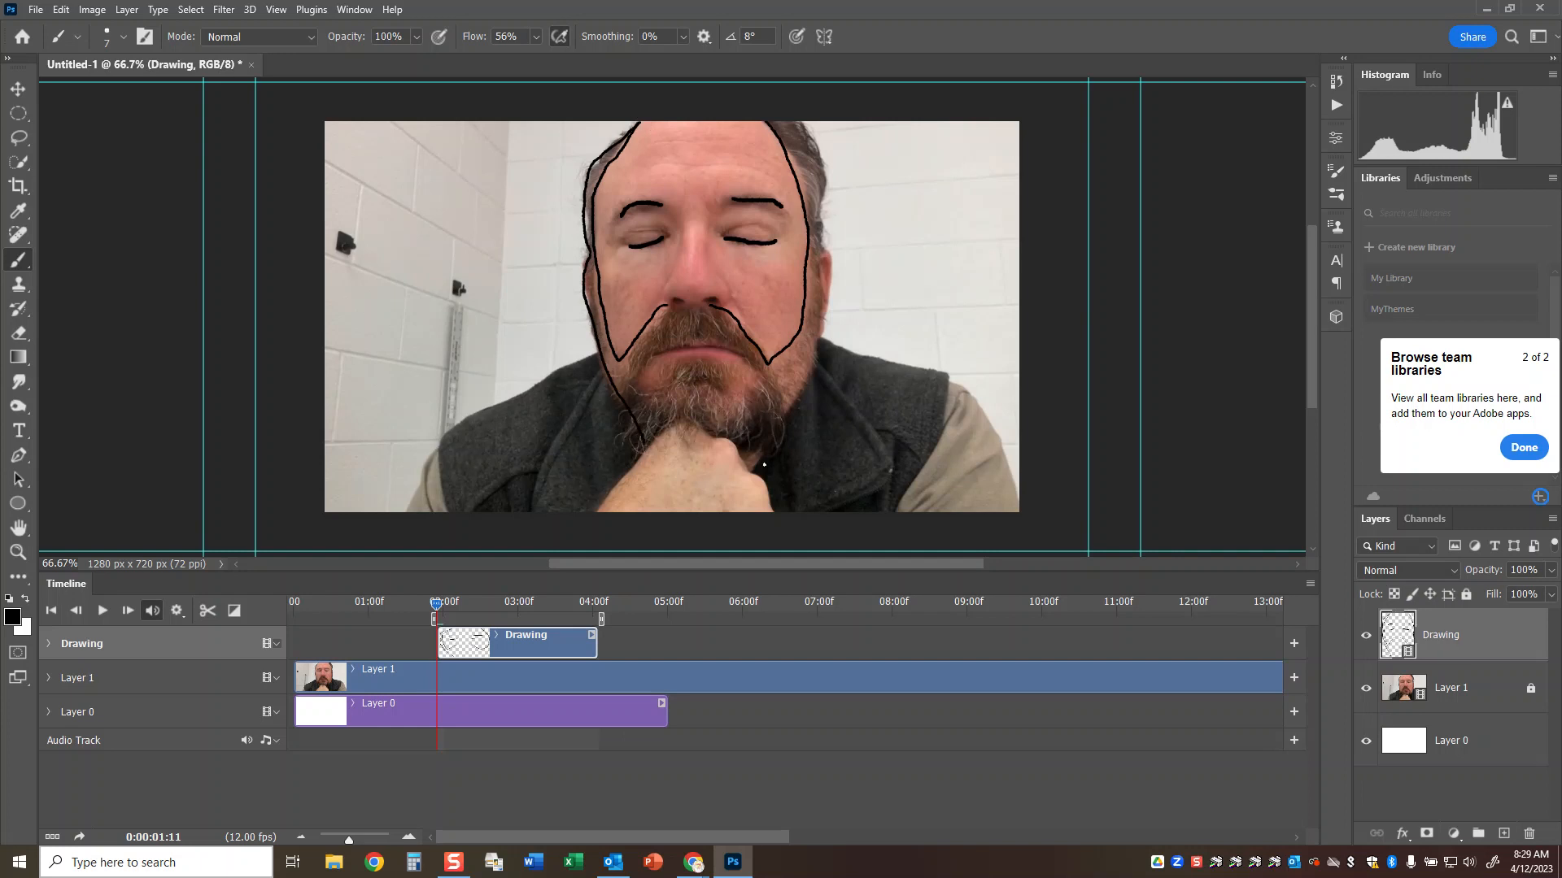
mouse_move(745, 460)
mouse_down()
mouse_move(818, 366)
mouse_move(821, 255)
mouse_move(798, 171)
mouse_move(821, 175)
mouse_move(820, 329)
mouse_up()
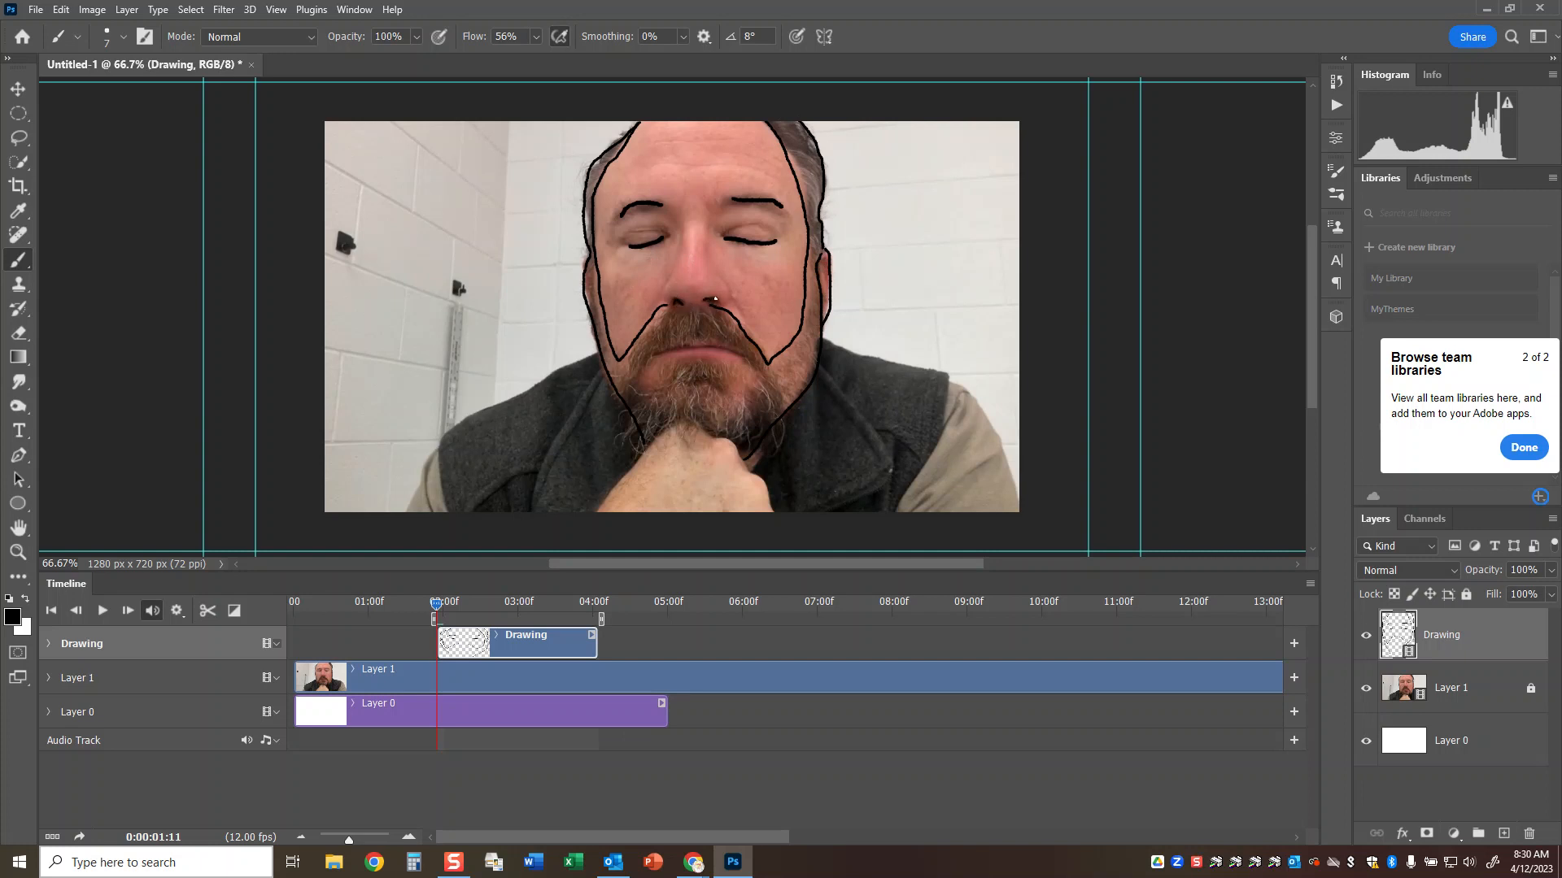
mouse_move(677, 352)
mouse_down()
mouse_move(740, 355)
mouse_move(652, 363)
mouse_move(649, 389)
mouse_move(692, 361)
mouse_move(755, 378)
mouse_move(710, 343)
mouse_move(658, 353)
mouse_up()
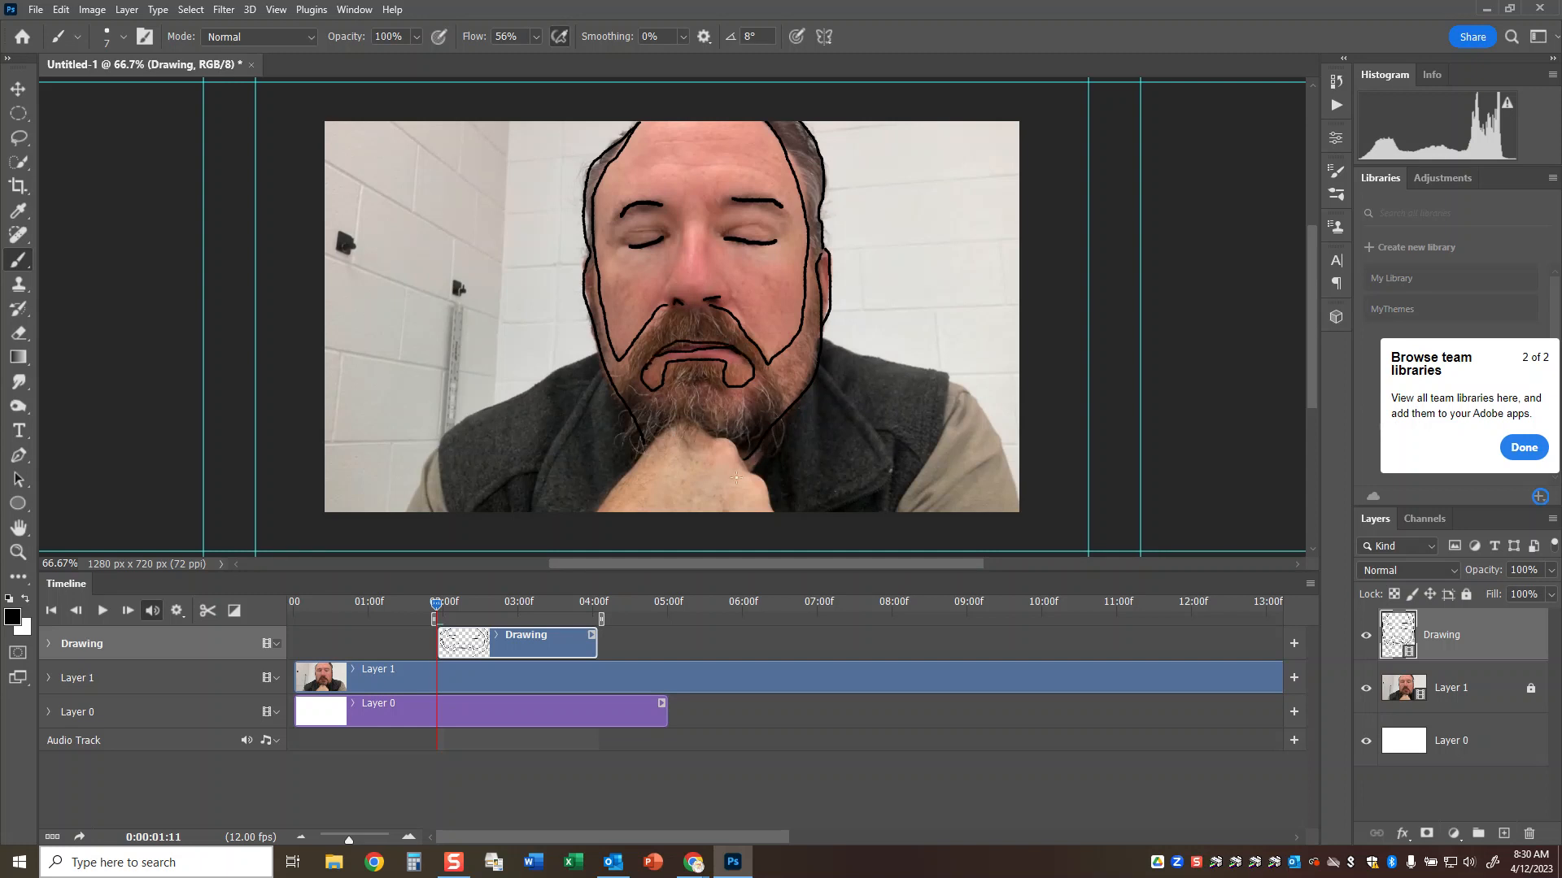
Trace the fist, shoulders, vest and sleeves, and briefly hide the Layer 1 video to check the line drawing.
mouse_move(591, 515)
mouse_down()
mouse_move(700, 424)
mouse_move(734, 439)
mouse_move(772, 513)
mouse_up()
mouse_move(600, 355)
mouse_down()
mouse_move(448, 428)
mouse_move(443, 512)
mouse_up()
mouse_move(838, 348)
mouse_down()
mouse_move(951, 382)
mouse_move(901, 511)
mouse_up()
mouse_move(948, 381)
mouse_down()
mouse_move(985, 419)
mouse_move(1015, 510)
mouse_up()
drag(444, 446, 400, 512)
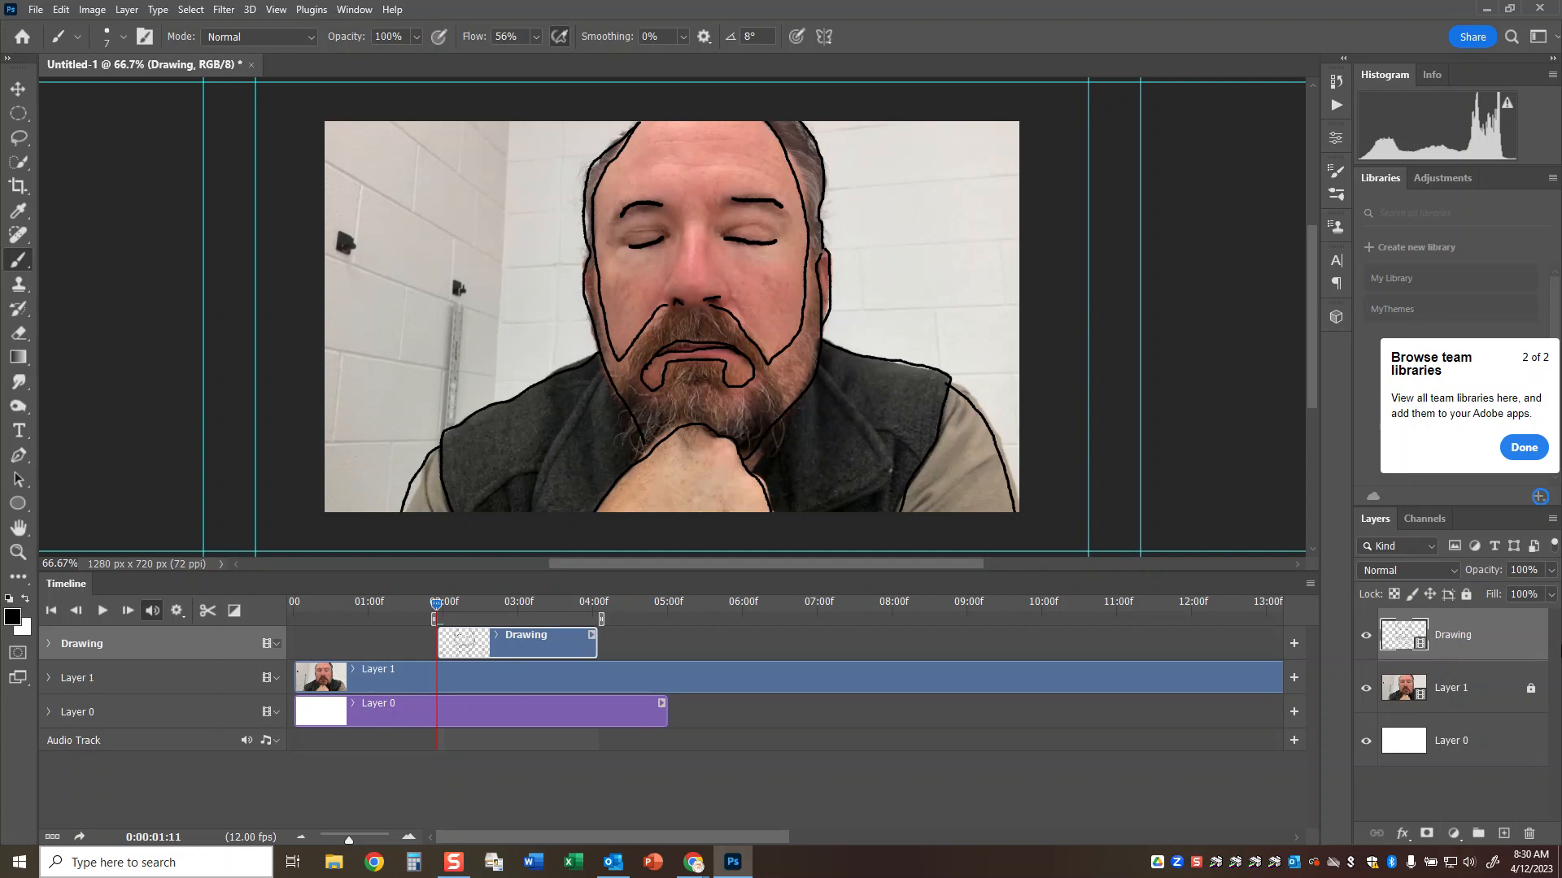
click(1367, 688)
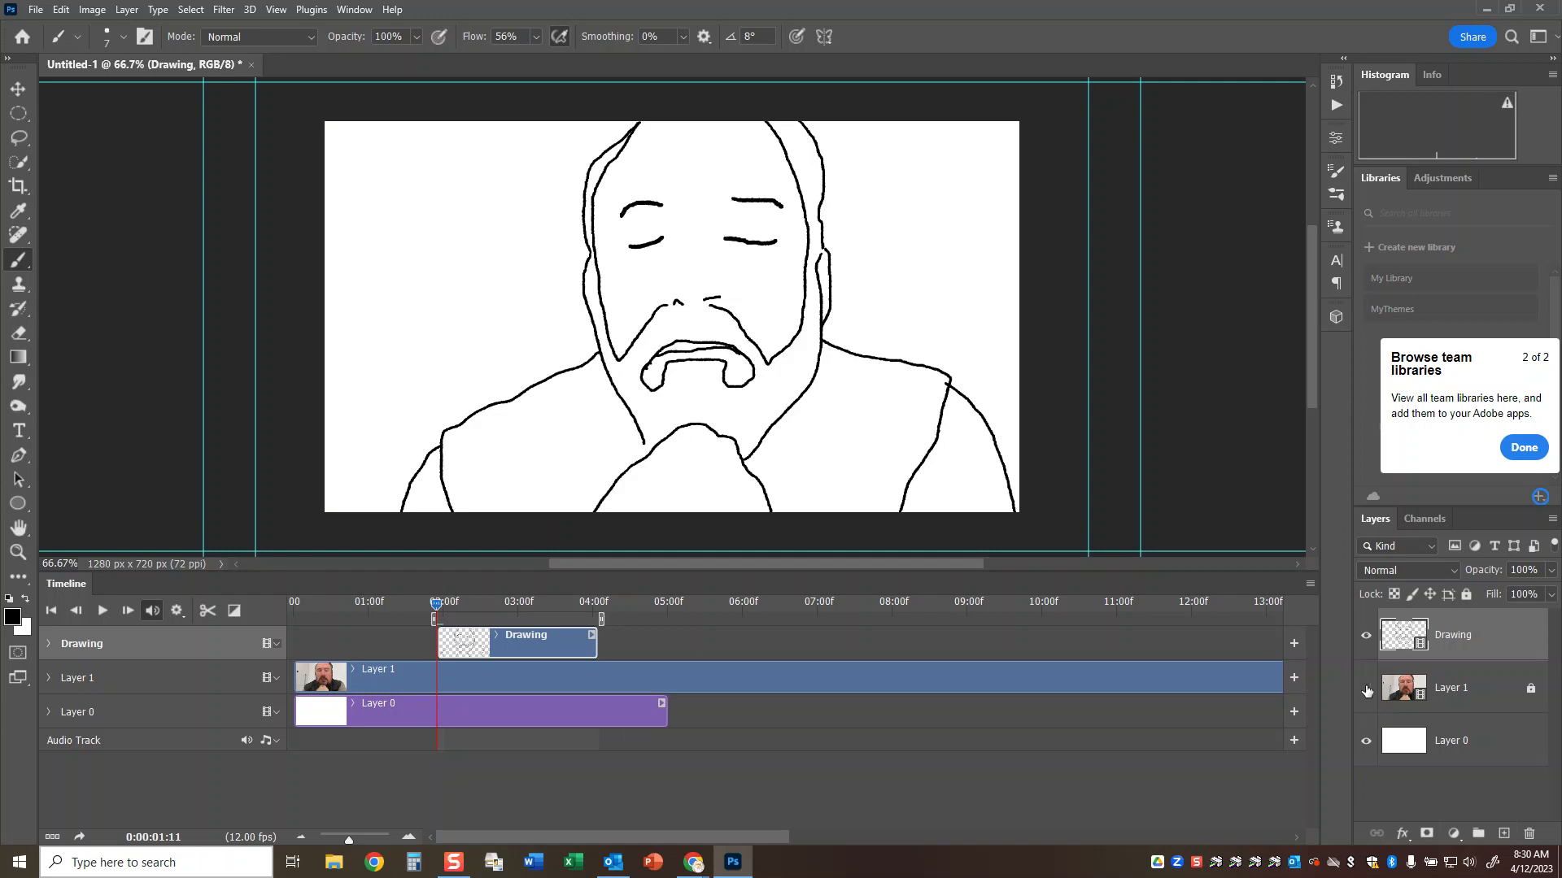
click(1367, 688)
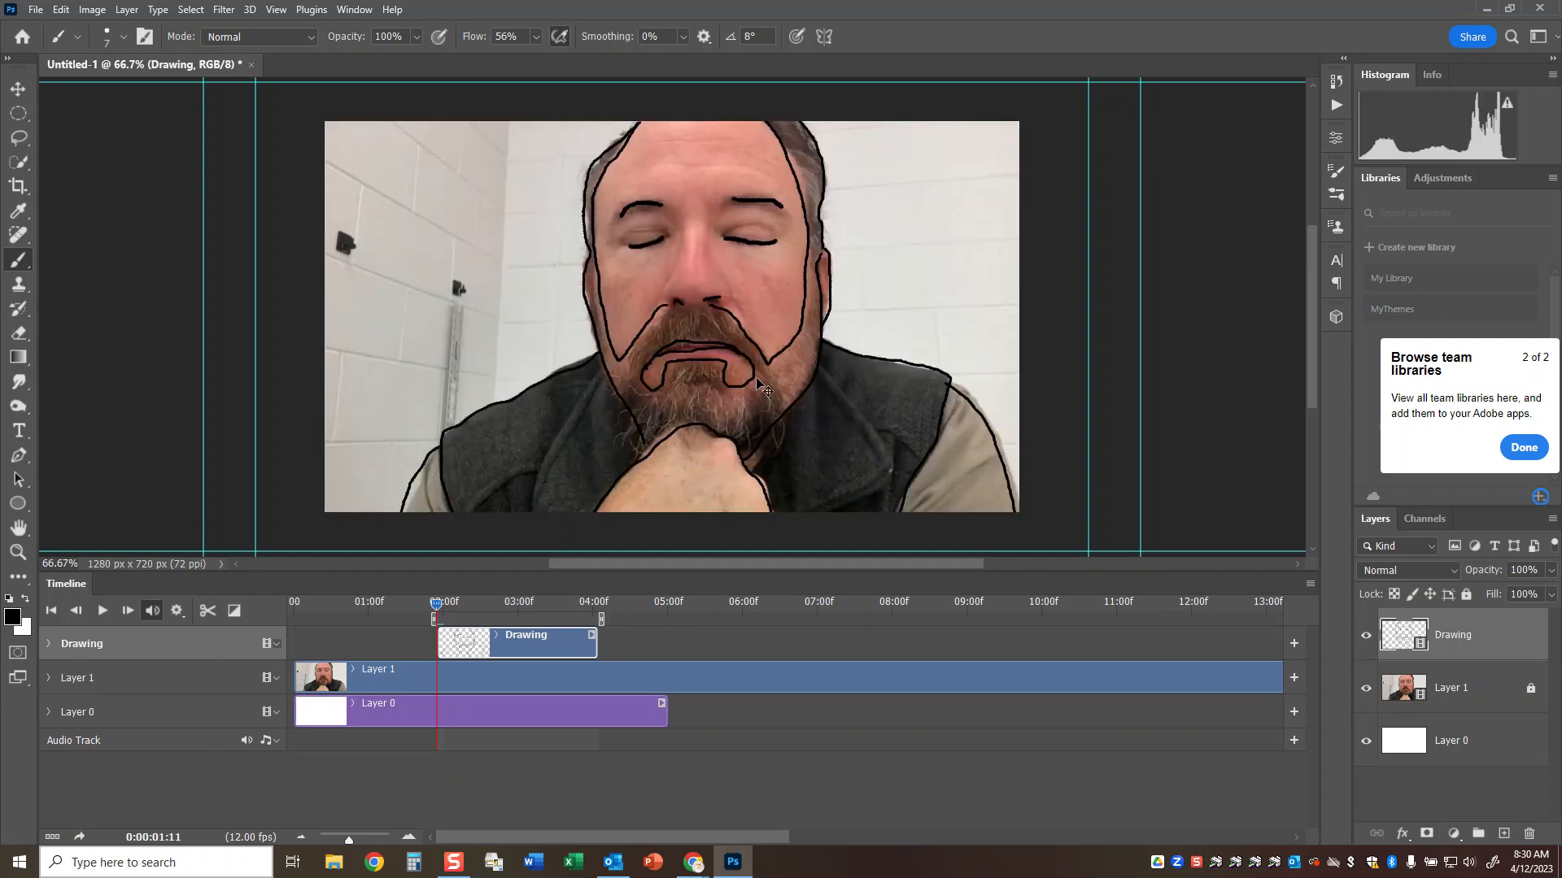
Reduce the brush to 4 px and add thin lines for the nose, cheek creases and the upper eyelid on the image's right.
key(ctrl+plus)
key(ctrl+plus)
key(ctrl+plus)
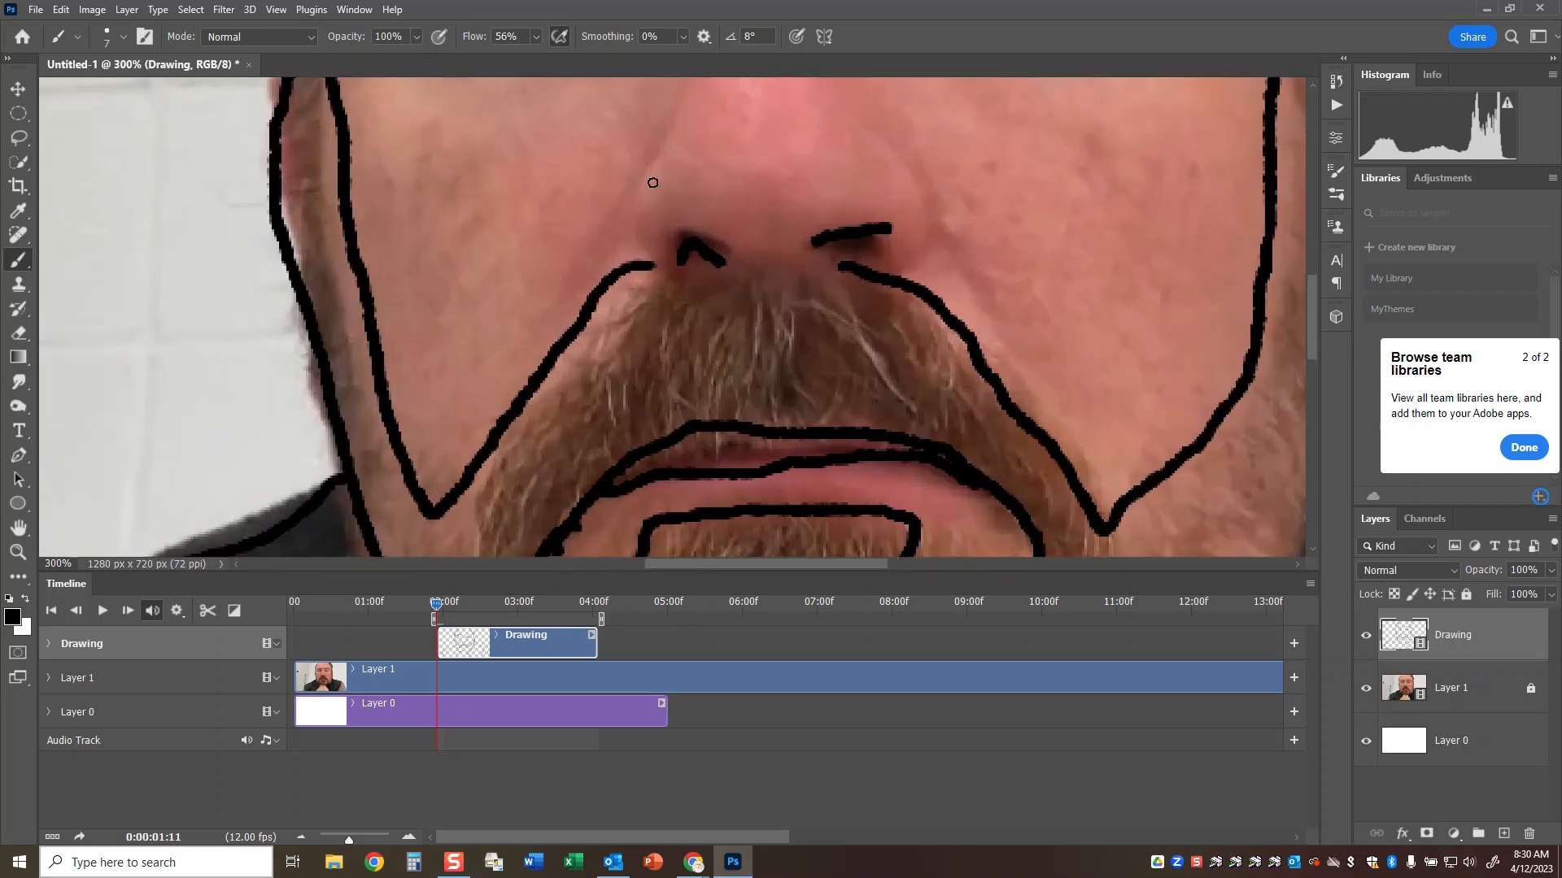
key(bracketleft)
key(bracketleft)
key(bracketleft)
mouse_move(655, 158)
mouse_down()
mouse_move(632, 188)
mouse_move(641, 259)
mouse_move(663, 270)
mouse_move(584, 269)
mouse_up()
mouse_move(890, 148)
mouse_down()
mouse_move(928, 189)
mouse_move(934, 230)
mouse_move(890, 269)
mouse_move(838, 238)
mouse_move(869, 240)
mouse_move(826, 248)
mouse_up()
drag(963, 251, 996, 328)
scroll(718, 129, up, 5)
mouse_move(691, 100)
mouse_down()
mouse_move(728, 153)
mouse_move(691, 327)
mouse_up()
mouse_move(827, 135)
mouse_down()
mouse_move(831, 239)
mouse_move(982, 204)
mouse_move(1064, 206)
mouse_move(1096, 226)
mouse_up()
scroll(900, 237, up, 2)
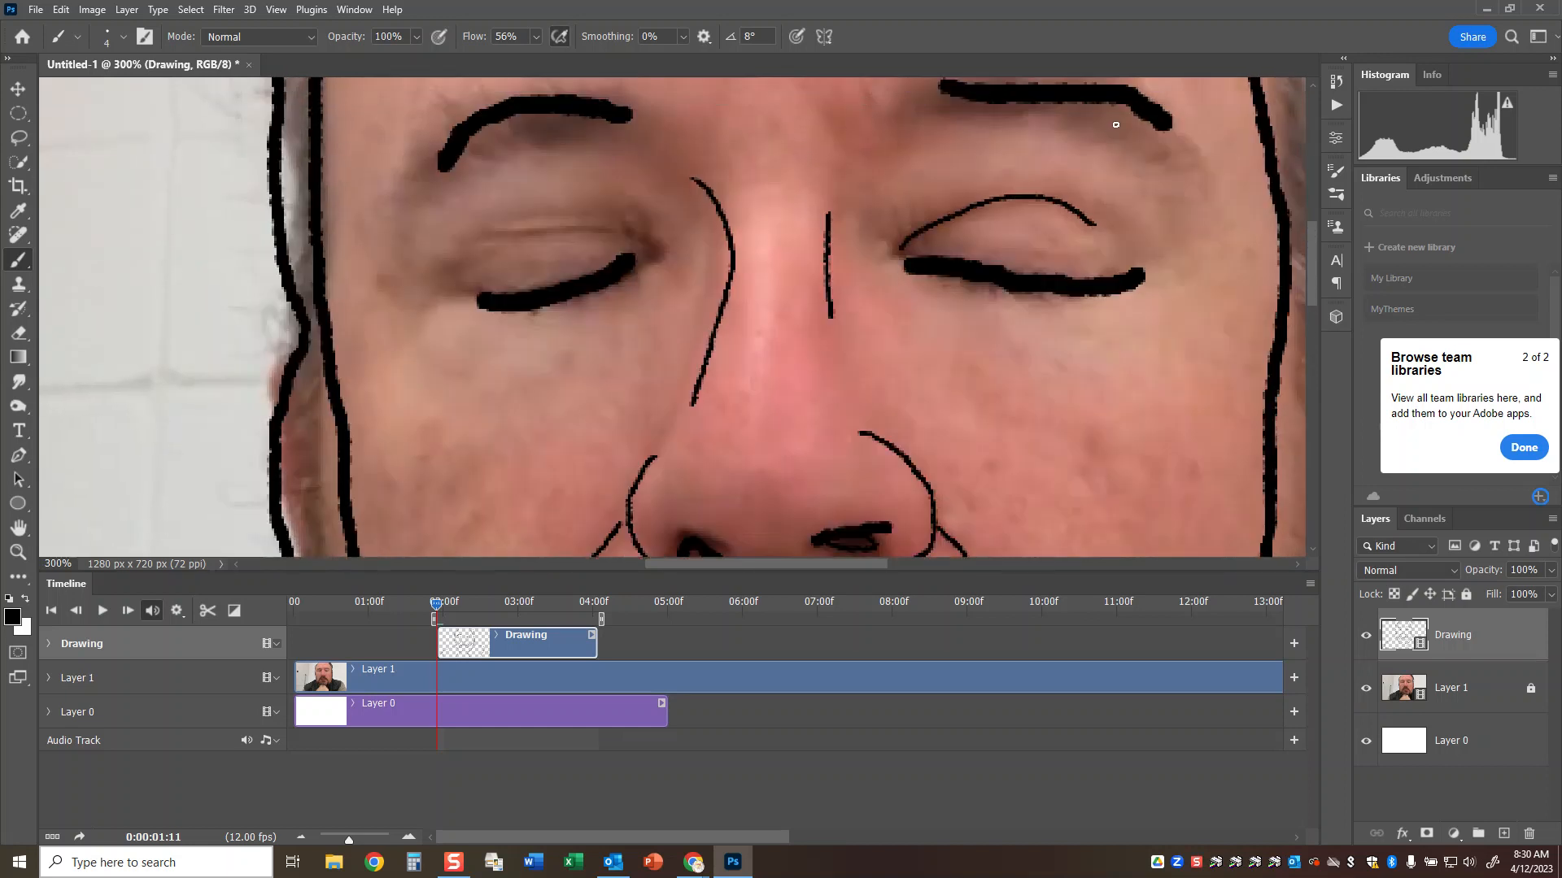
Add thin hair strokes to the eyebrows, eyelid lines around the image's left eye, and the forehead wrinkles.
scroll(950, 125, up, 2)
mouse_move(915, 185)
mouse_down()
mouse_move(894, 155)
mouse_move(916, 132)
mouse_move(943, 169)
mouse_move(1035, 150)
mouse_move(1143, 198)
mouse_up()
mouse_move(649, 318)
mouse_down()
mouse_move(598, 293)
mouse_move(510, 303)
mouse_up()
mouse_move(605, 276)
mouse_down()
mouse_move(486, 293)
mouse_move(453, 318)
mouse_move(458, 363)
mouse_move(436, 353)
mouse_move(624, 348)
mouse_move(655, 317)
mouse_move(616, 271)
mouse_up()
mouse_move(423, 245)
mouse_down()
mouse_move(505, 193)
mouse_move(612, 180)
mouse_move(860, 271)
mouse_move(785, 163)
mouse_move(819, 161)
mouse_move(913, 167)
mouse_move(1099, 233)
mouse_up()
scroll(858, 271, up, 4)
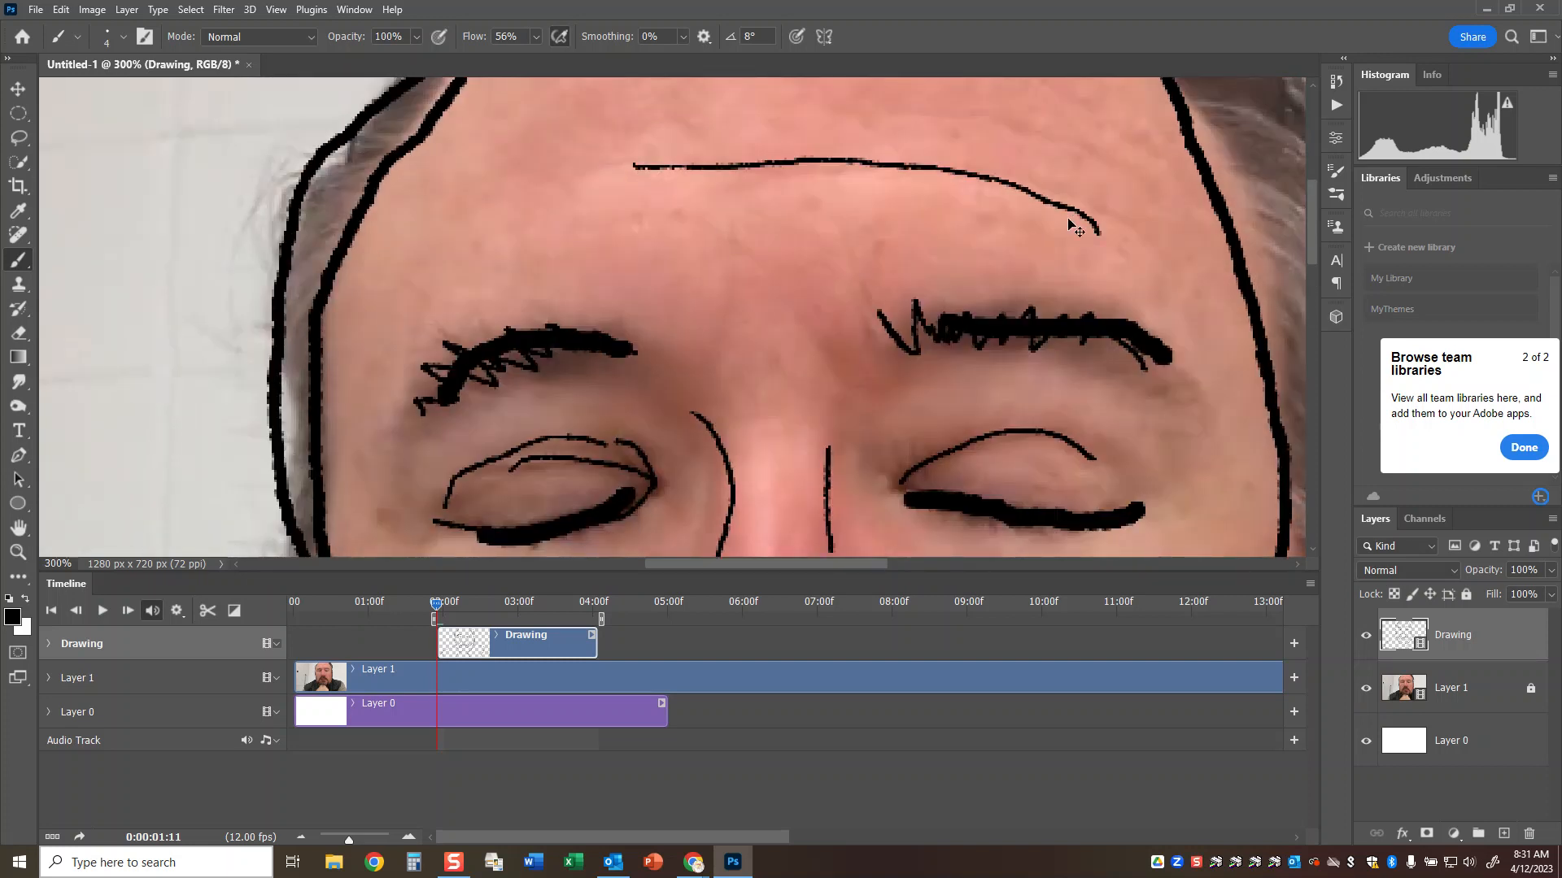
key(ctrl+minus)
key(ctrl+minus)
mouse_move(701, 233)
mouse_down()
mouse_move(666, 232)
mouse_move(610, 267)
mouse_up()
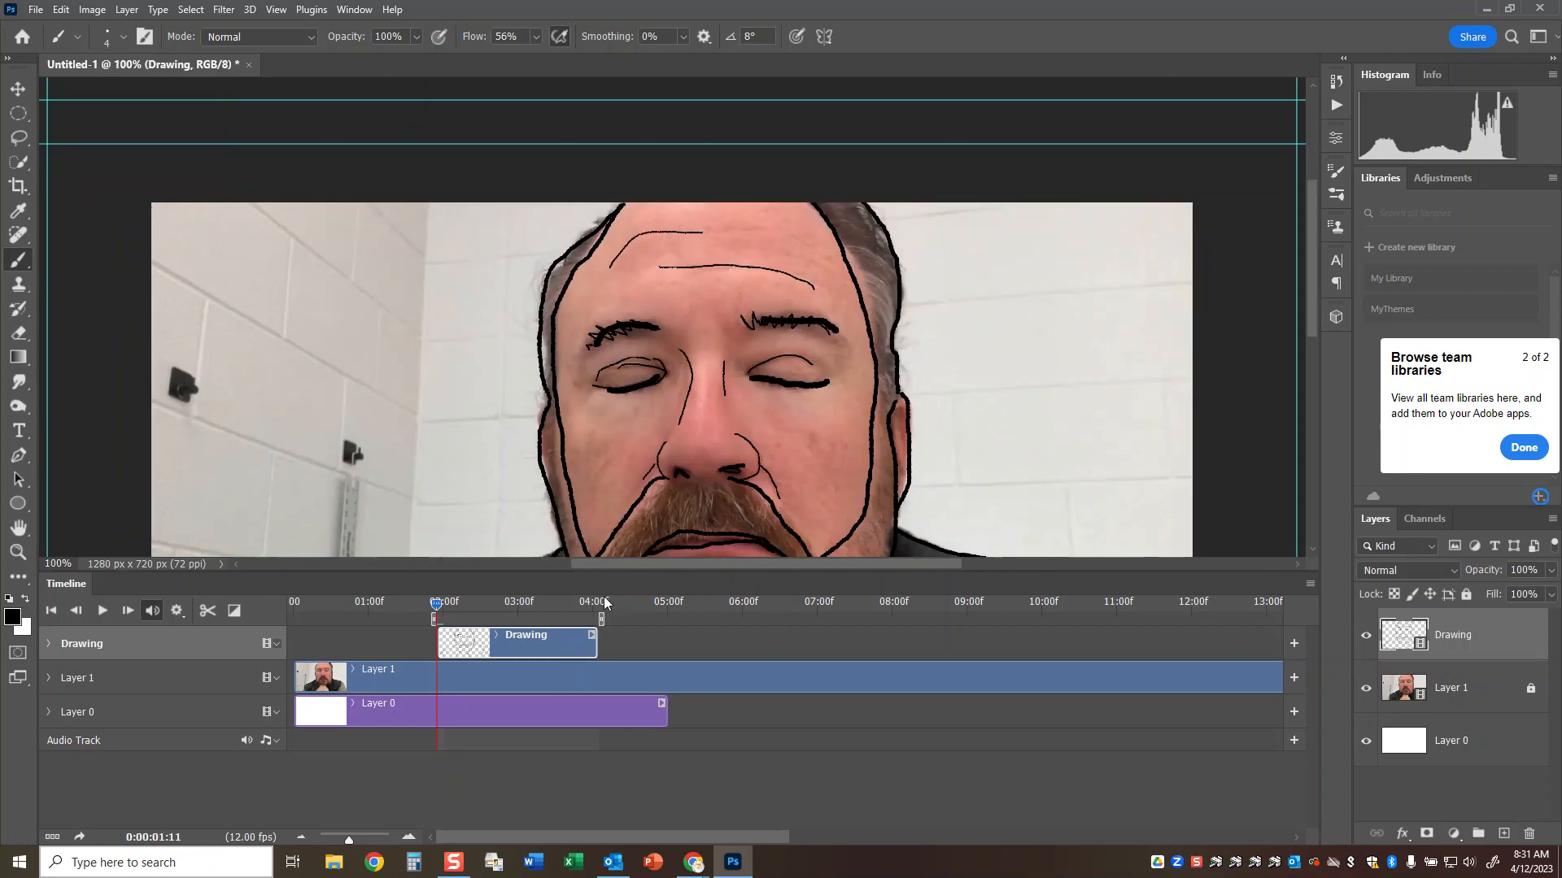
Advance to the frame at 0:00:02:00 and trace the open eye on the image's left with its eyelids, iris and pupil.
click(133, 608)
scroll(759, 426, down, 2)
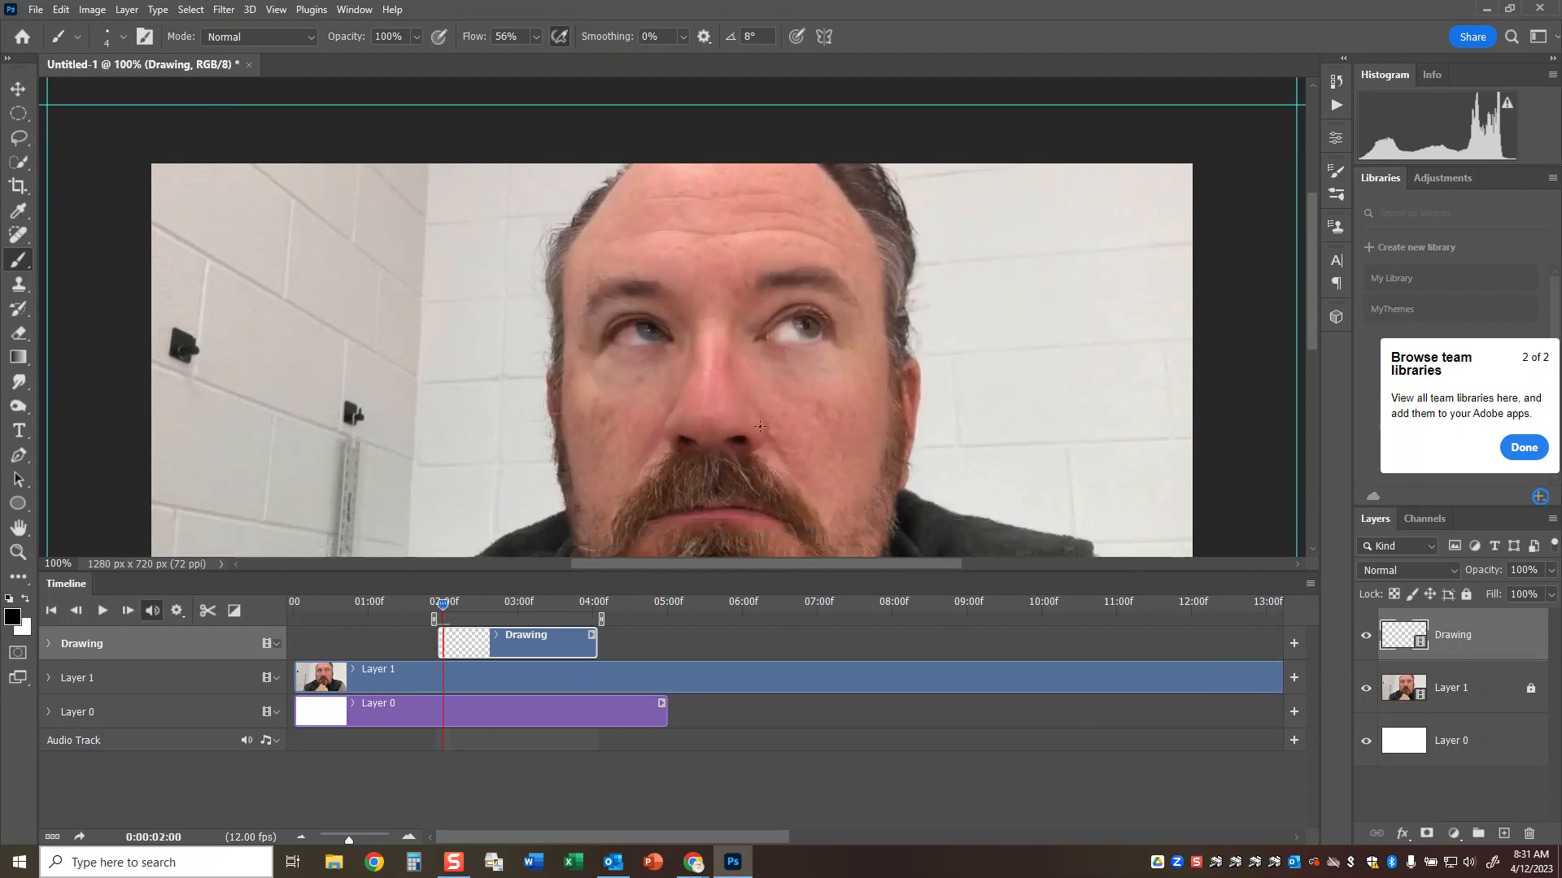
scroll(759, 427, down, 2)
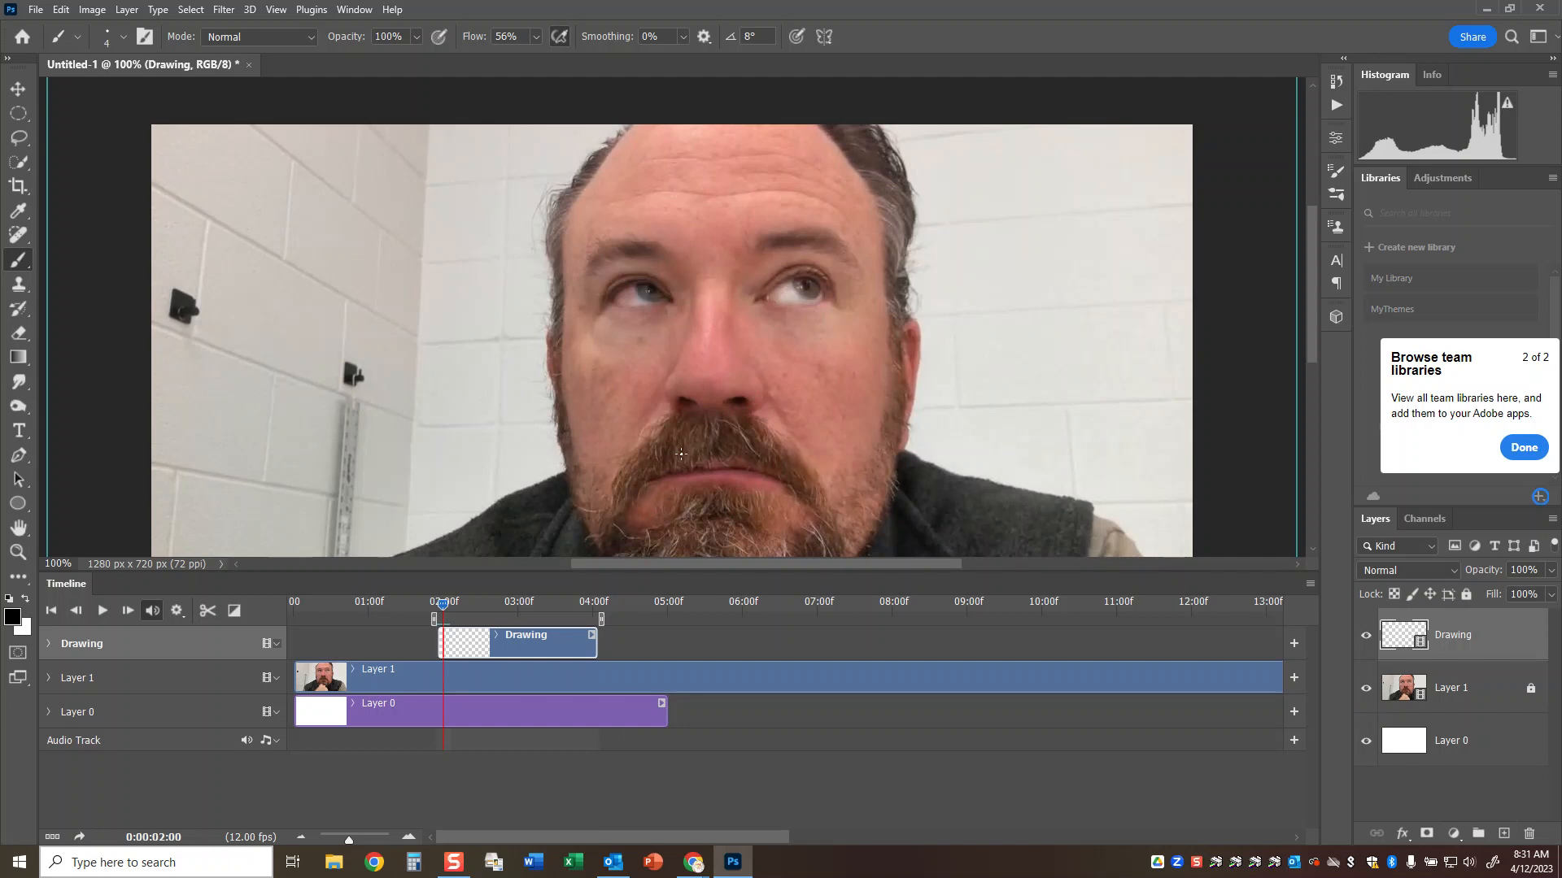
scroll(683, 462, up, 3)
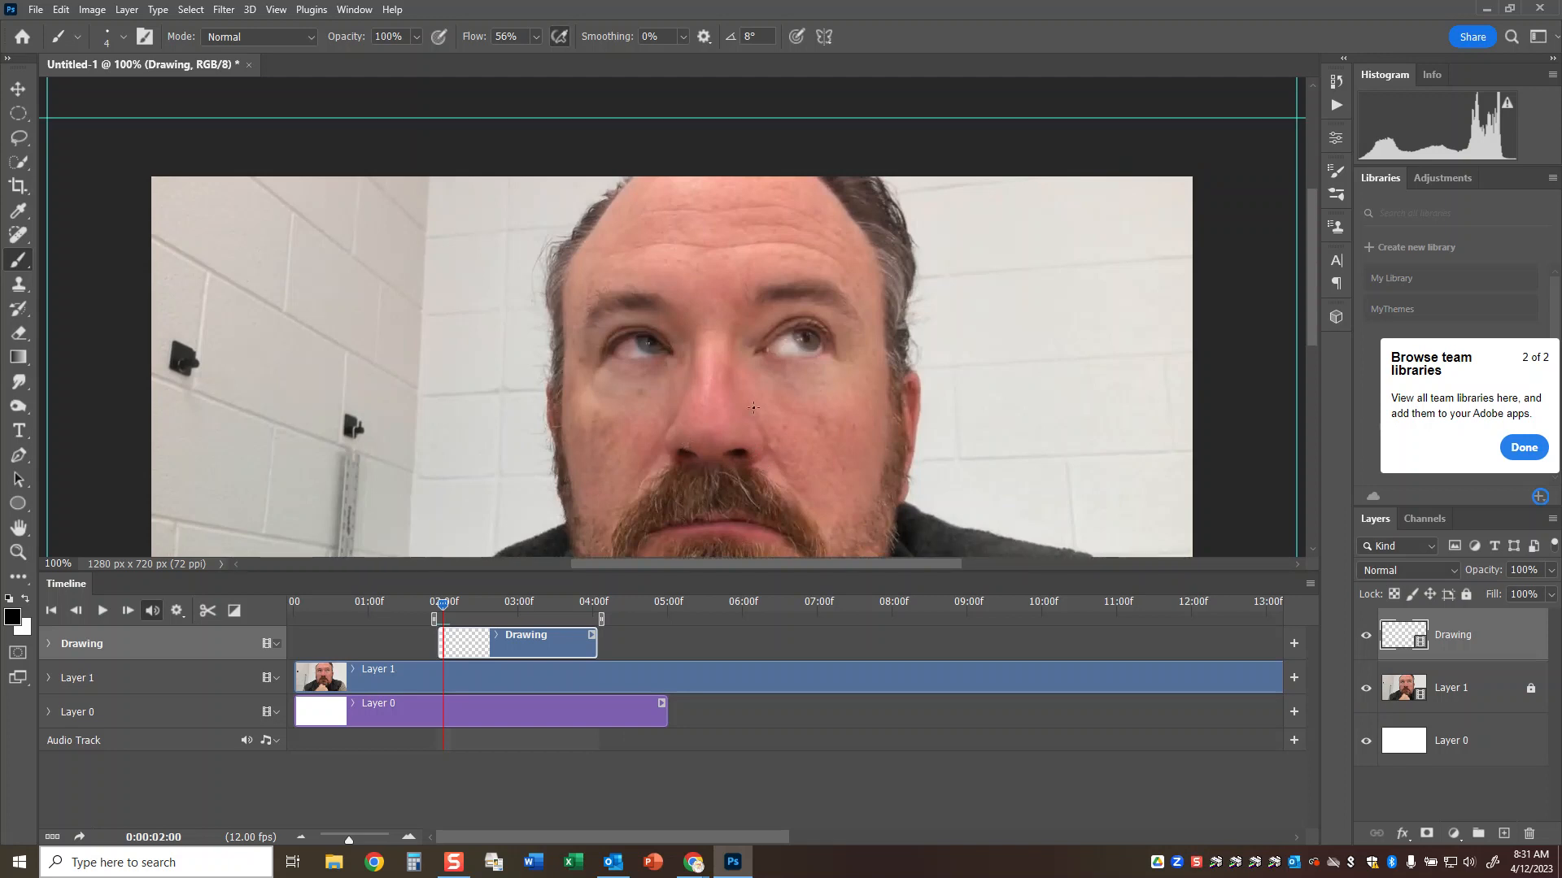
scroll(667, 343, down, 5)
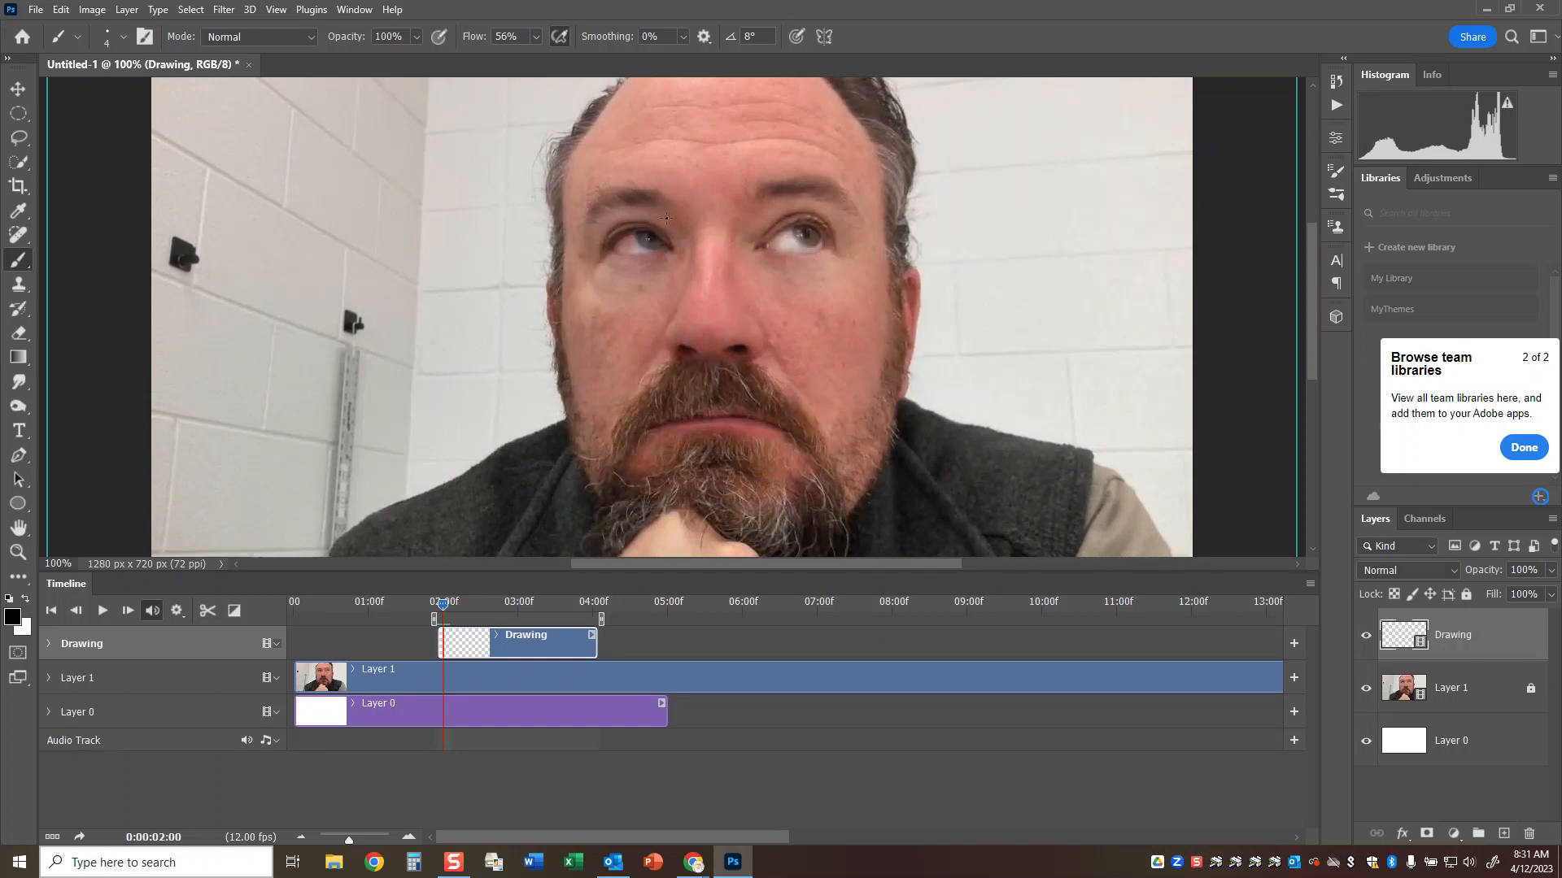
mouse_move(669, 243)
mouse_down()
mouse_move(657, 225)
mouse_move(602, 244)
mouse_up()
drag(665, 237, 672, 248)
key(ctrl+plus)
key(ctrl+plus)
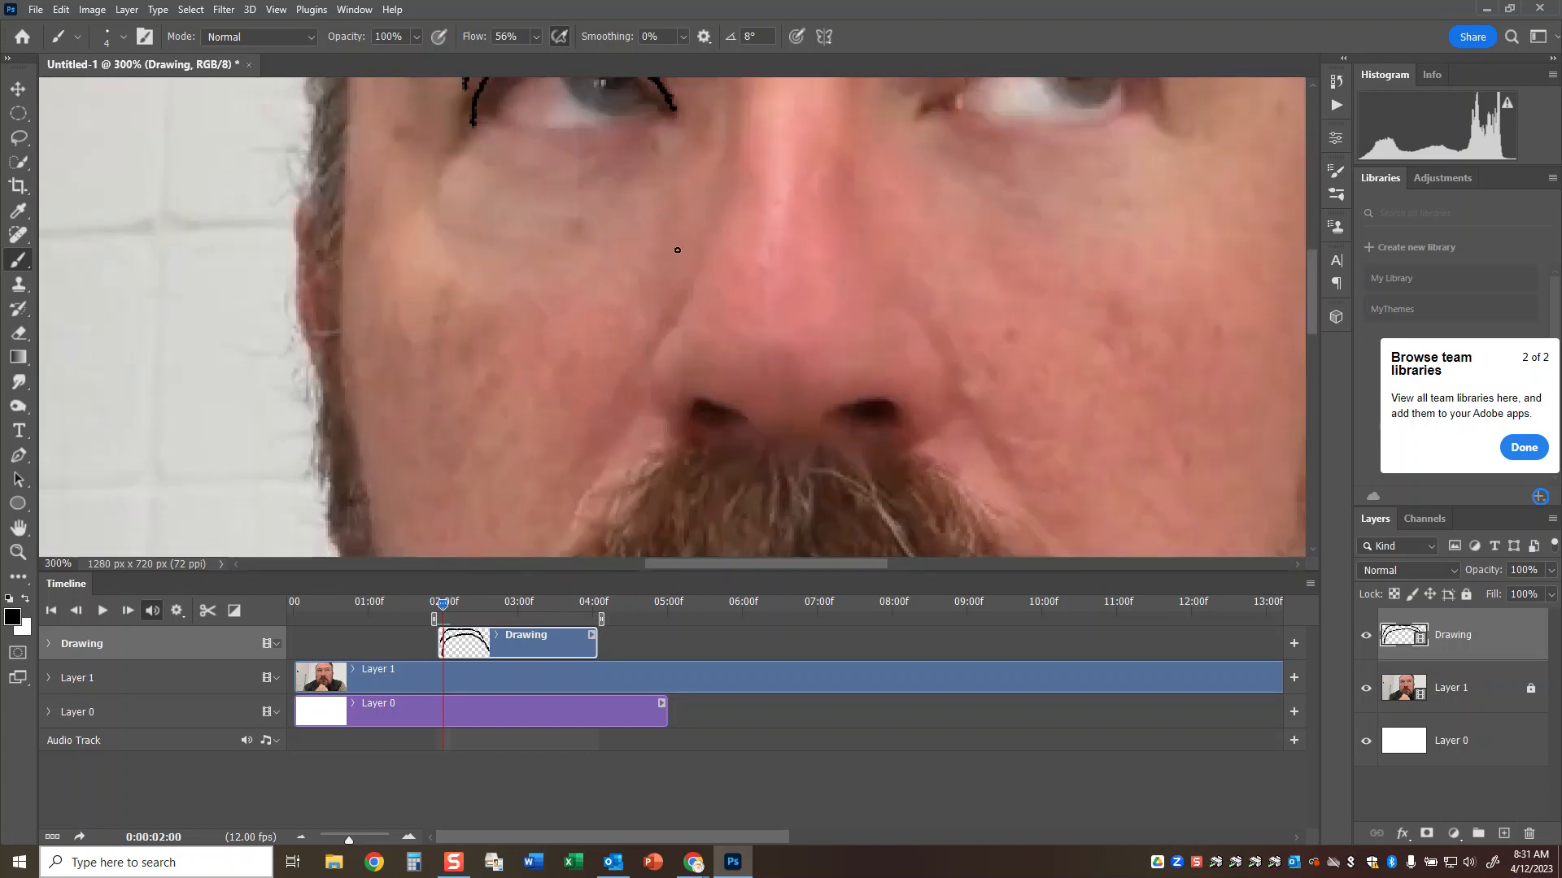
scroll(693, 244, up, 2)
mouse_move(606, 195)
mouse_down()
mouse_move(607, 218)
mouse_move(630, 204)
mouse_move(663, 240)
mouse_move(493, 237)
mouse_move(514, 209)
mouse_move(569, 193)
mouse_move(580, 234)
mouse_move(673, 240)
mouse_up()
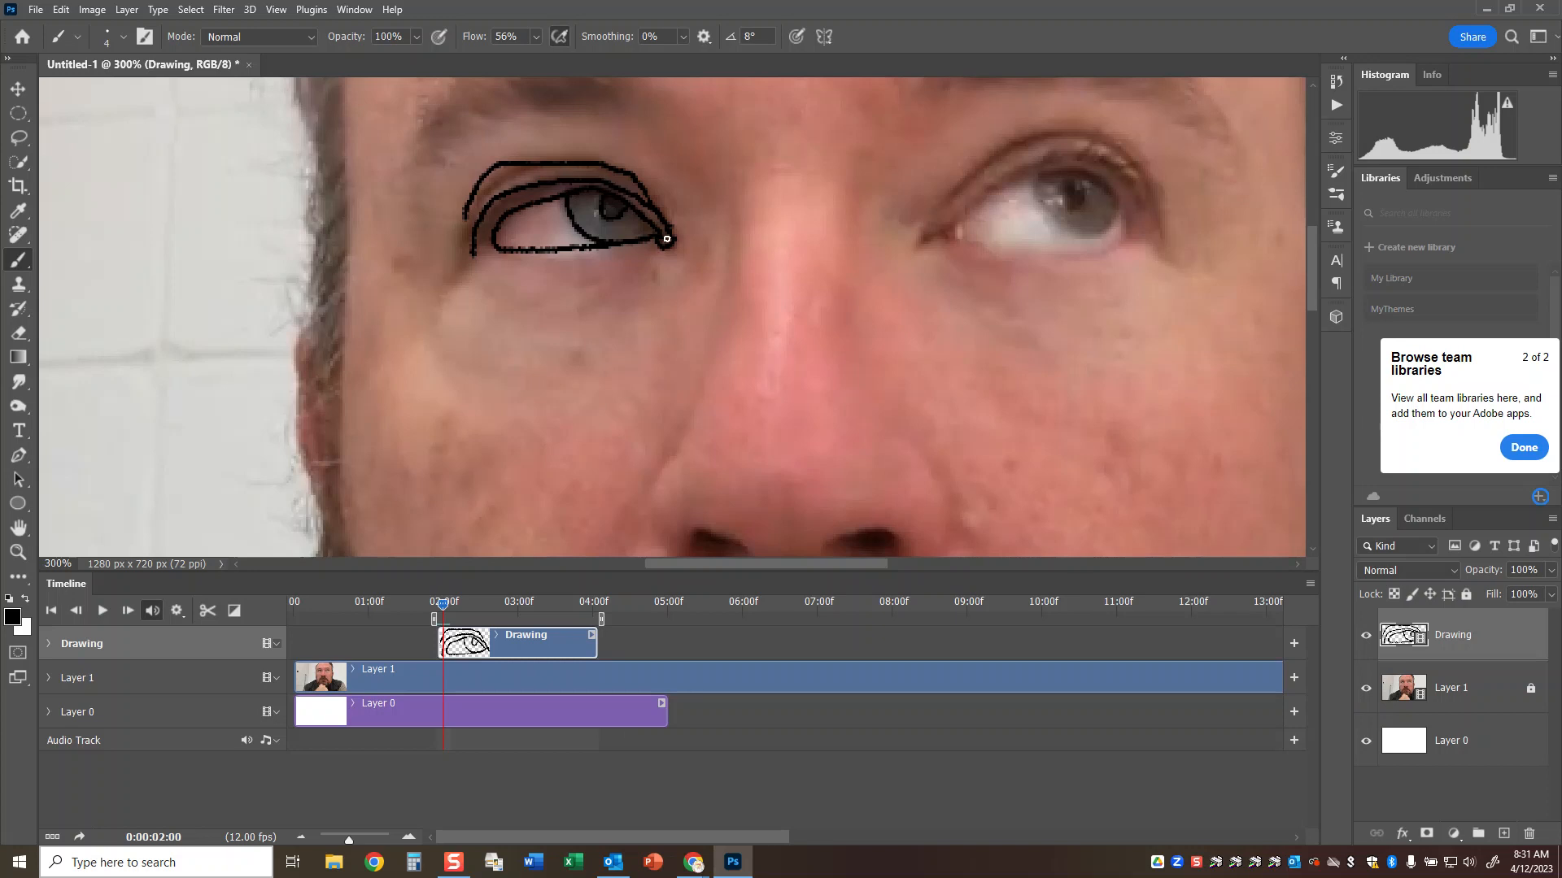
Trace the image's left side of the nose bridge and outline both eyebrows on the 0:00:02:00 frame.
mouse_move(741, 223)
mouse_down()
mouse_move(645, 131)
mouse_move(511, 155)
mouse_move(433, 229)
mouse_move(651, 193)
mouse_up()
scroll(673, 212, up, 3)
scroll(829, 183, up, 2)
mouse_move(899, 241)
mouse_down()
mouse_move(893, 198)
mouse_move(1060, 187)
mouse_move(1118, 194)
mouse_move(1203, 255)
mouse_move(974, 233)
mouse_move(904, 256)
mouse_up()
Trace the image's right eye with its eyelids, iris and pupil, and the nose bridge line beside it.
mouse_move(921, 375)
mouse_down()
mouse_move(1057, 288)
mouse_move(1113, 284)
mouse_move(1155, 366)
mouse_up()
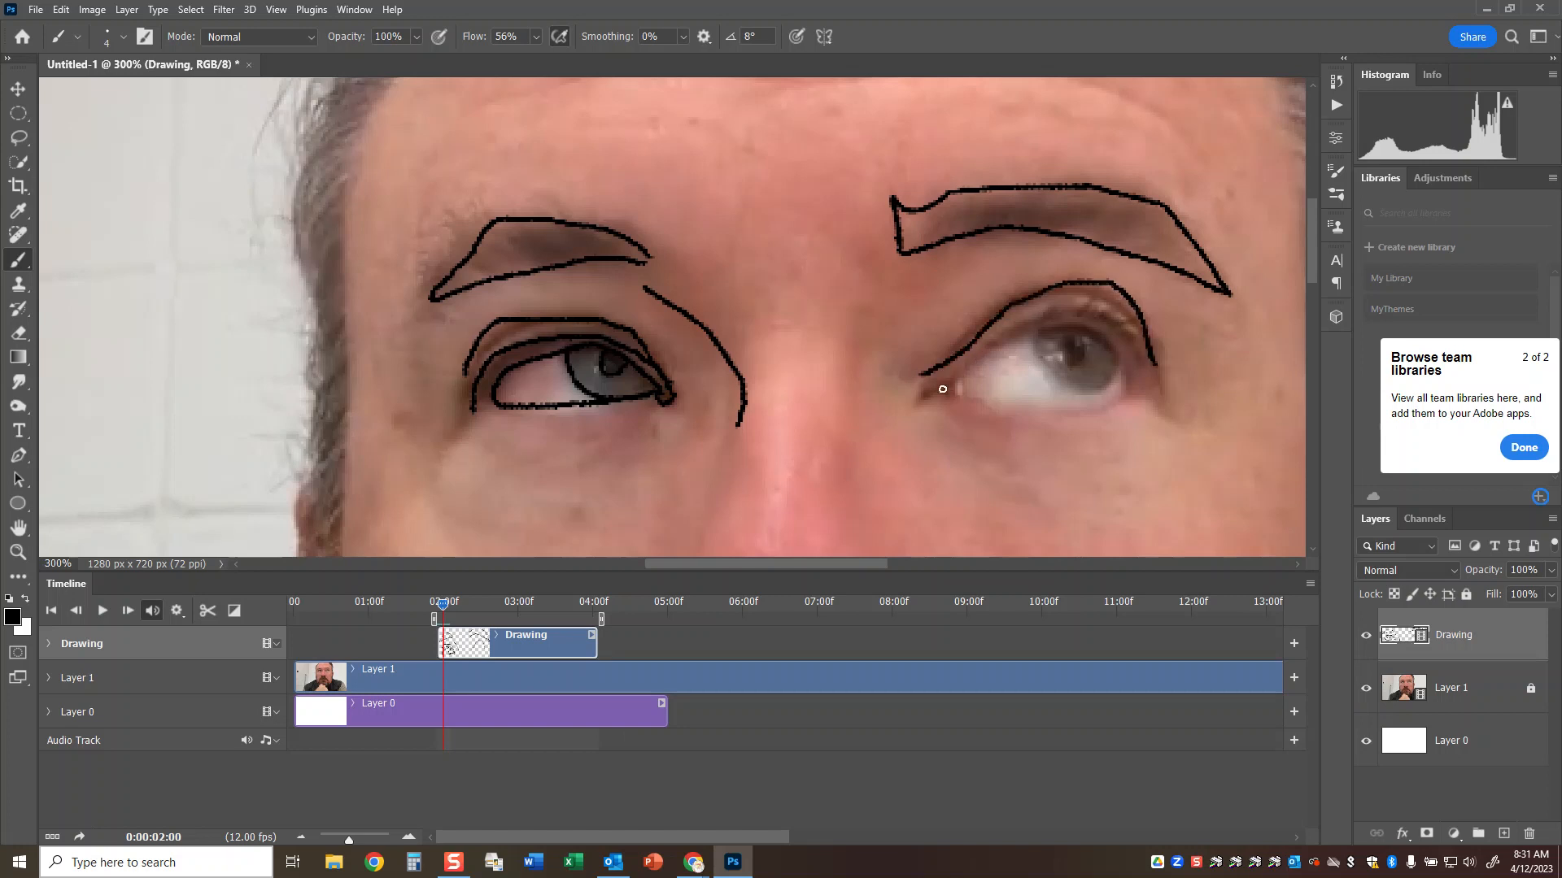
mouse_move(948, 387)
mouse_down()
mouse_move(1072, 410)
mouse_move(1139, 391)
mouse_move(1116, 344)
mouse_move(1056, 324)
mouse_move(956, 380)
mouse_up()
mouse_move(1038, 345)
mouse_down()
mouse_move(1058, 387)
mouse_move(1116, 374)
mouse_move(1085, 338)
mouse_up()
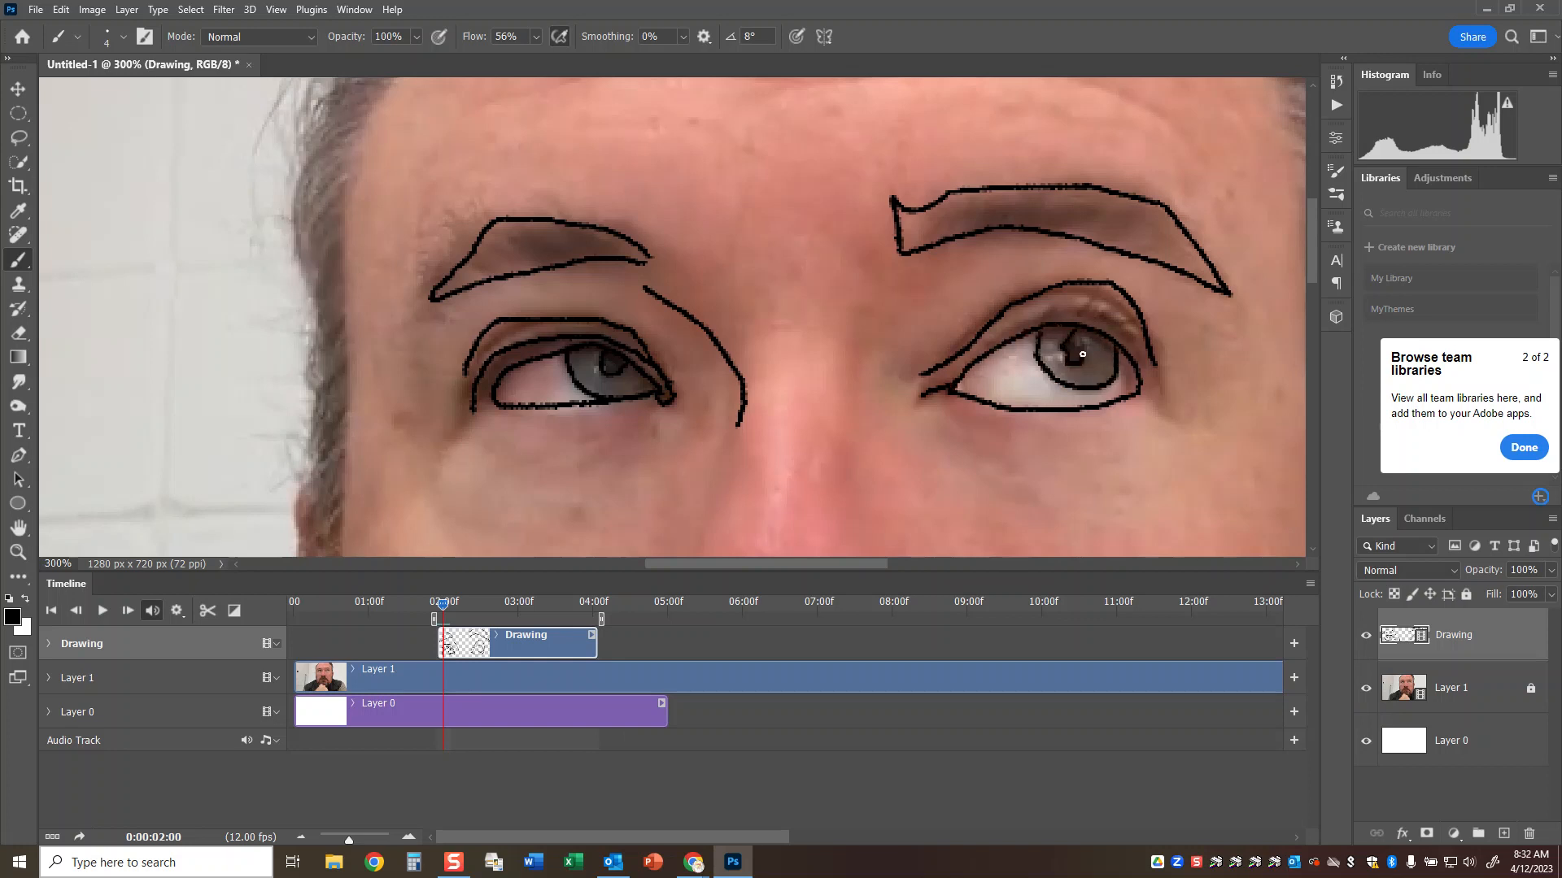
mouse_move(997, 342)
mouse_down()
mouse_move(1059, 313)
mouse_move(1104, 319)
mouse_move(1160, 407)
mouse_up()
scroll(959, 285, down, 3)
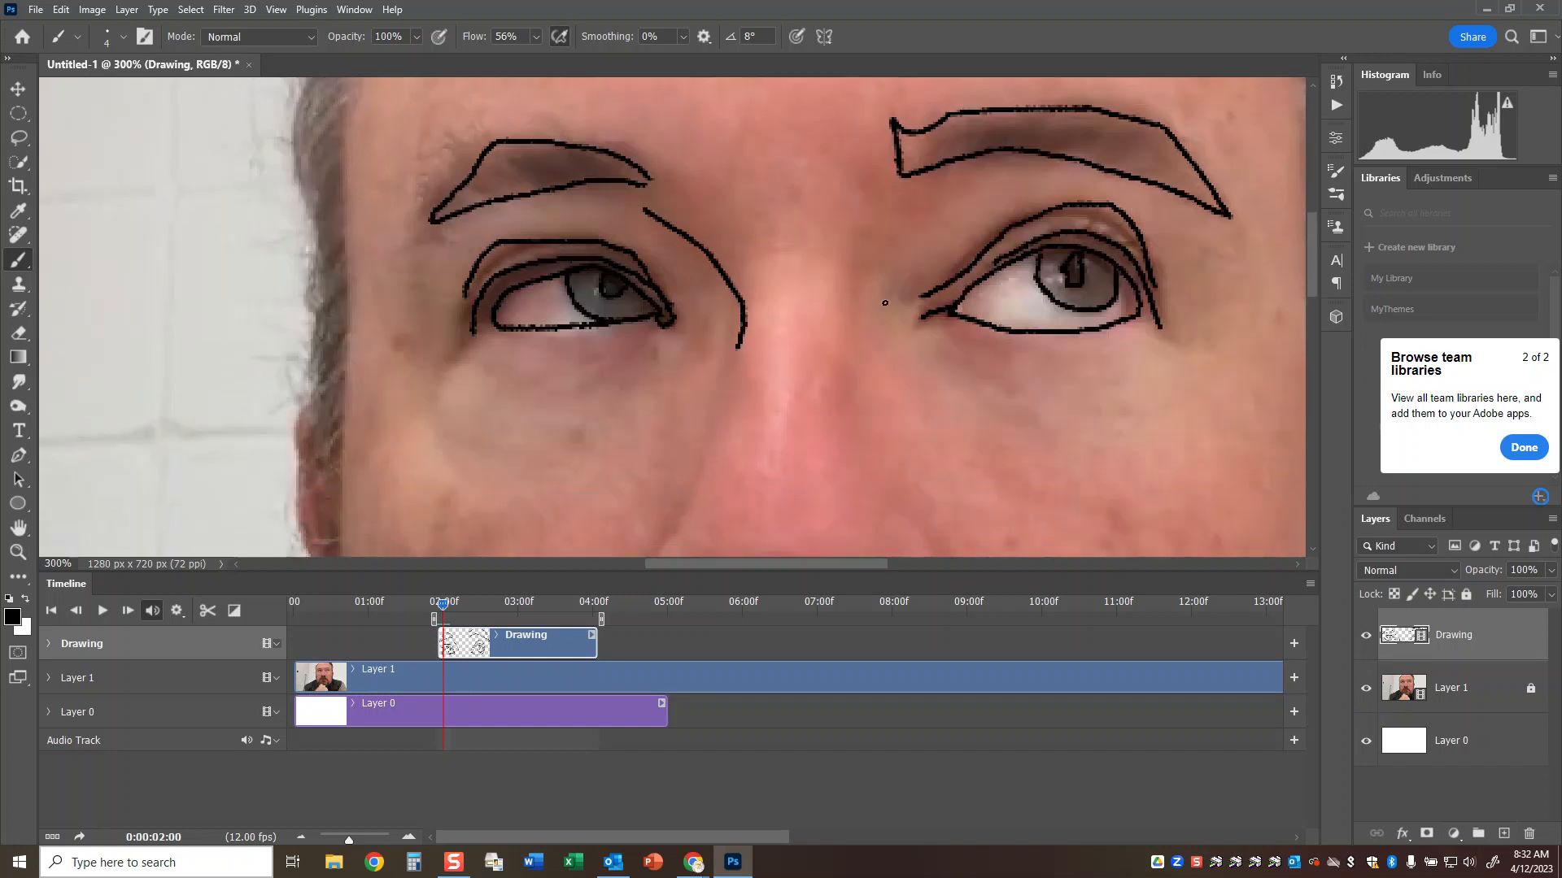
mouse_move(887, 198)
mouse_down()
mouse_move(847, 260)
mouse_move(844, 319)
mouse_up()
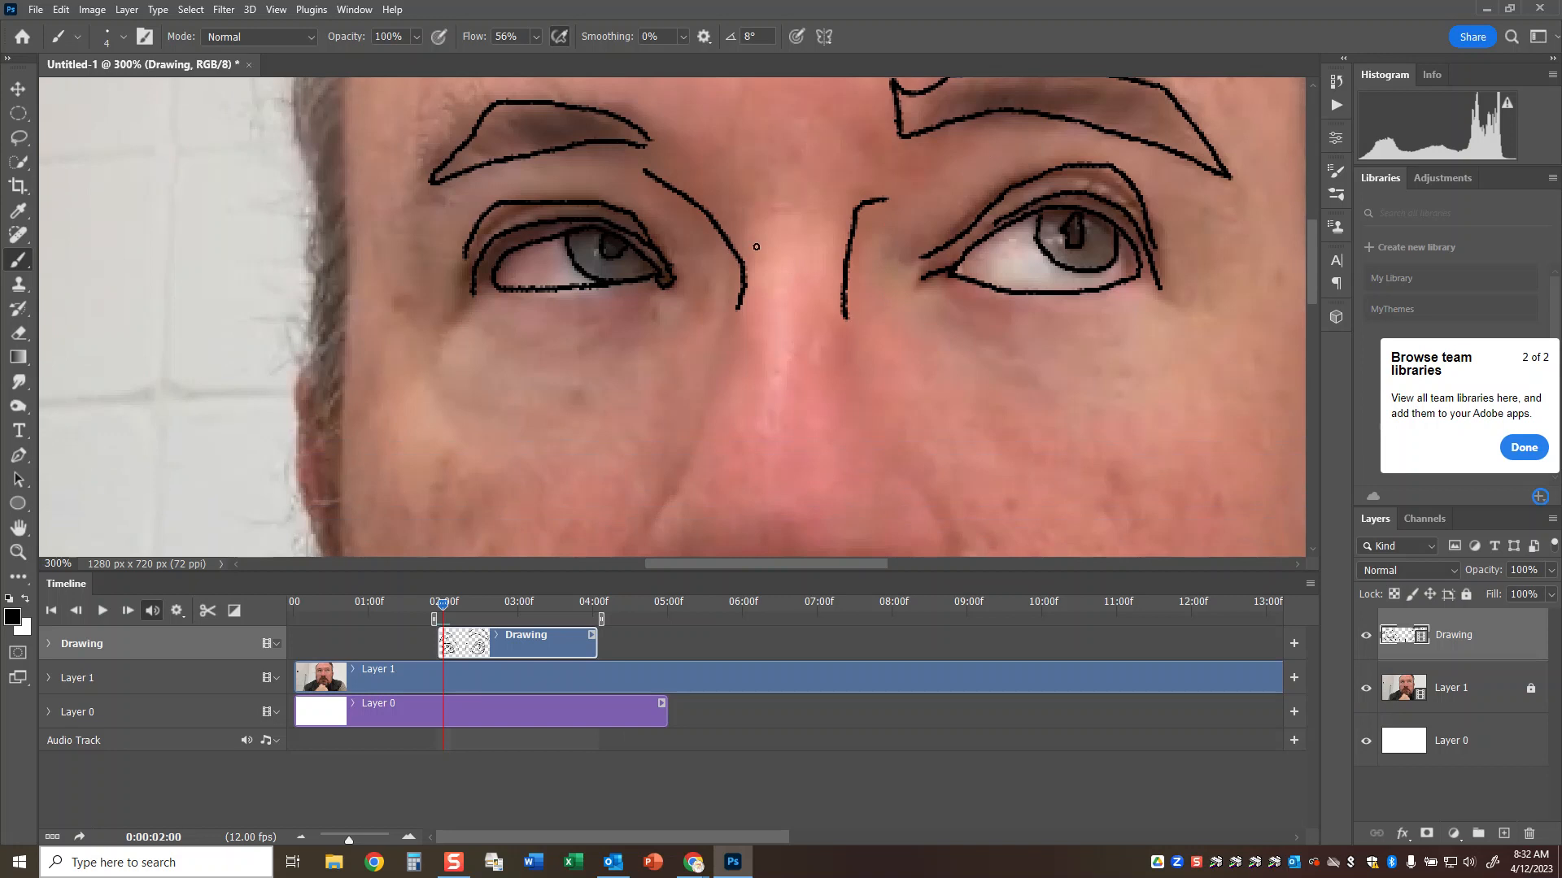
Step back to the 0:00:01:11 frame and check the timeline's Enable Timeline Shortcut Keys option.
scroll(767, 276, up, 2)
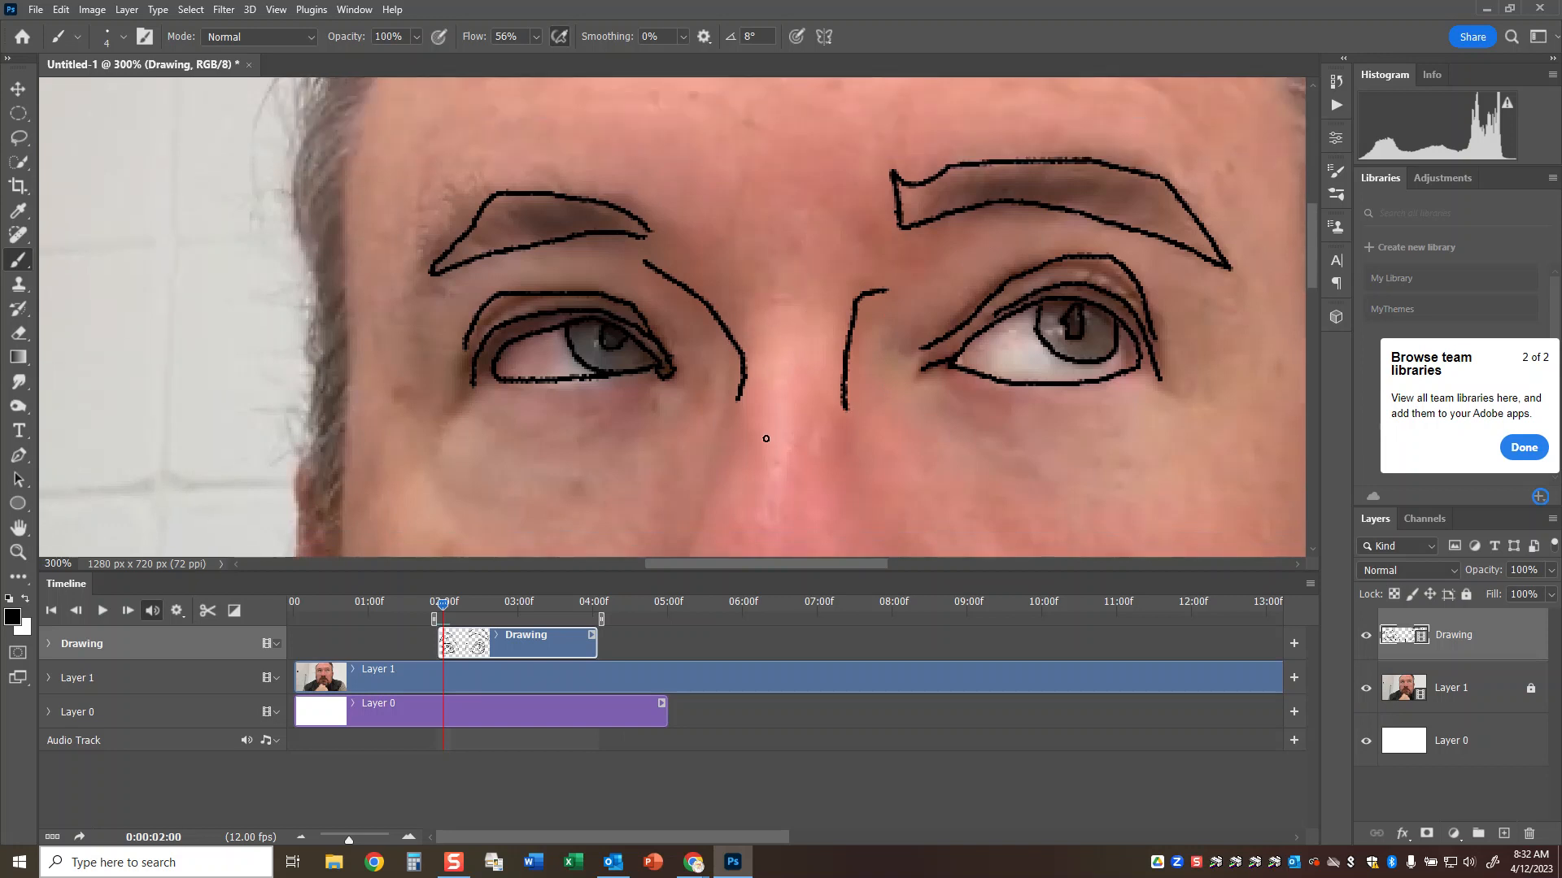
key(Left)
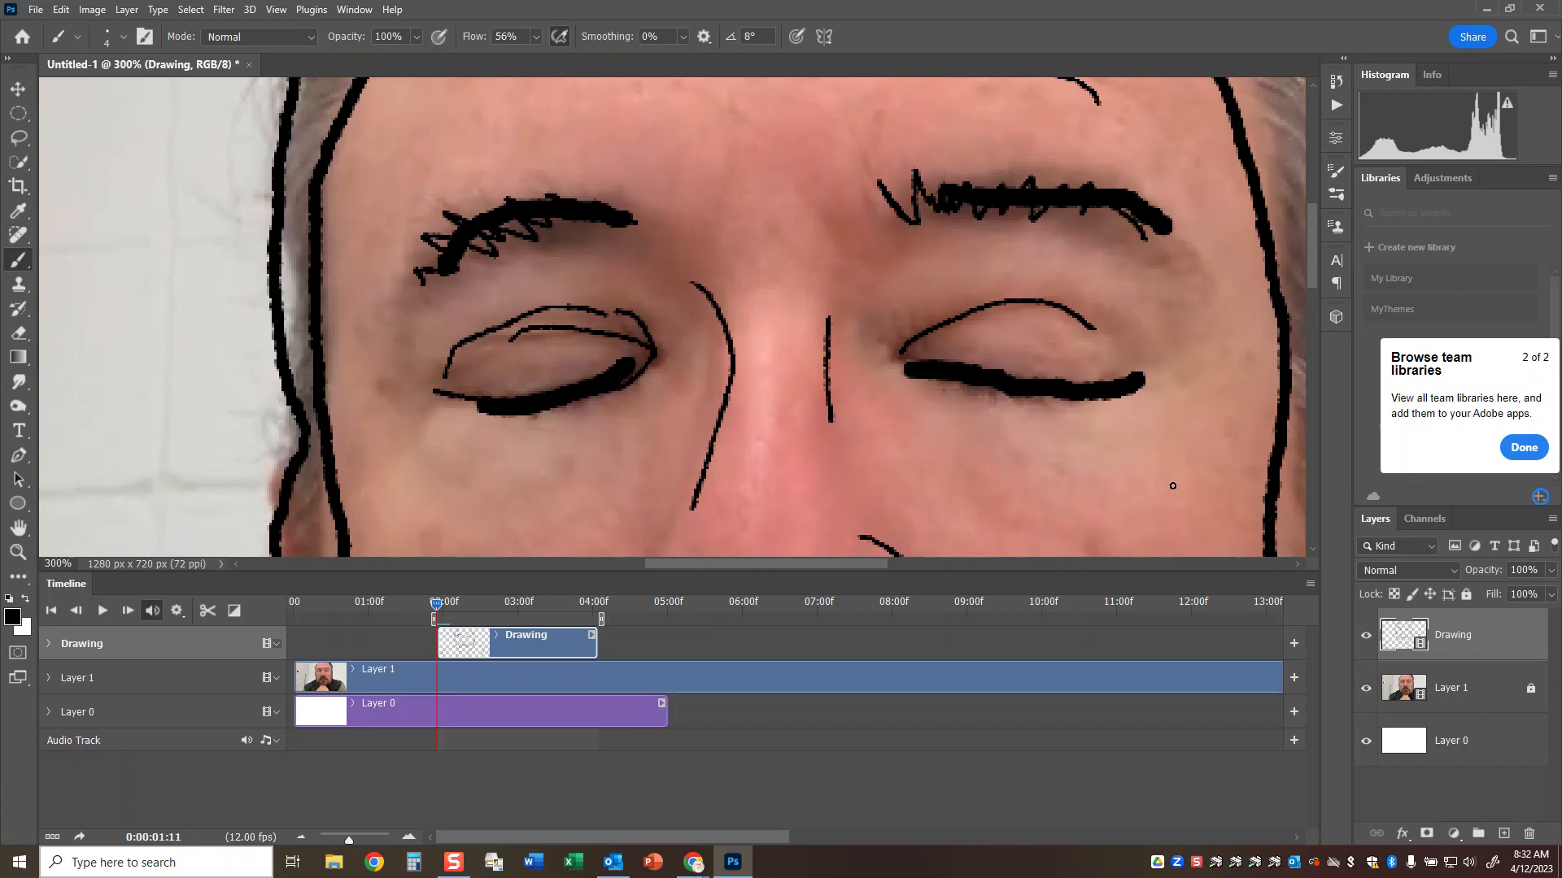
click(1310, 584)
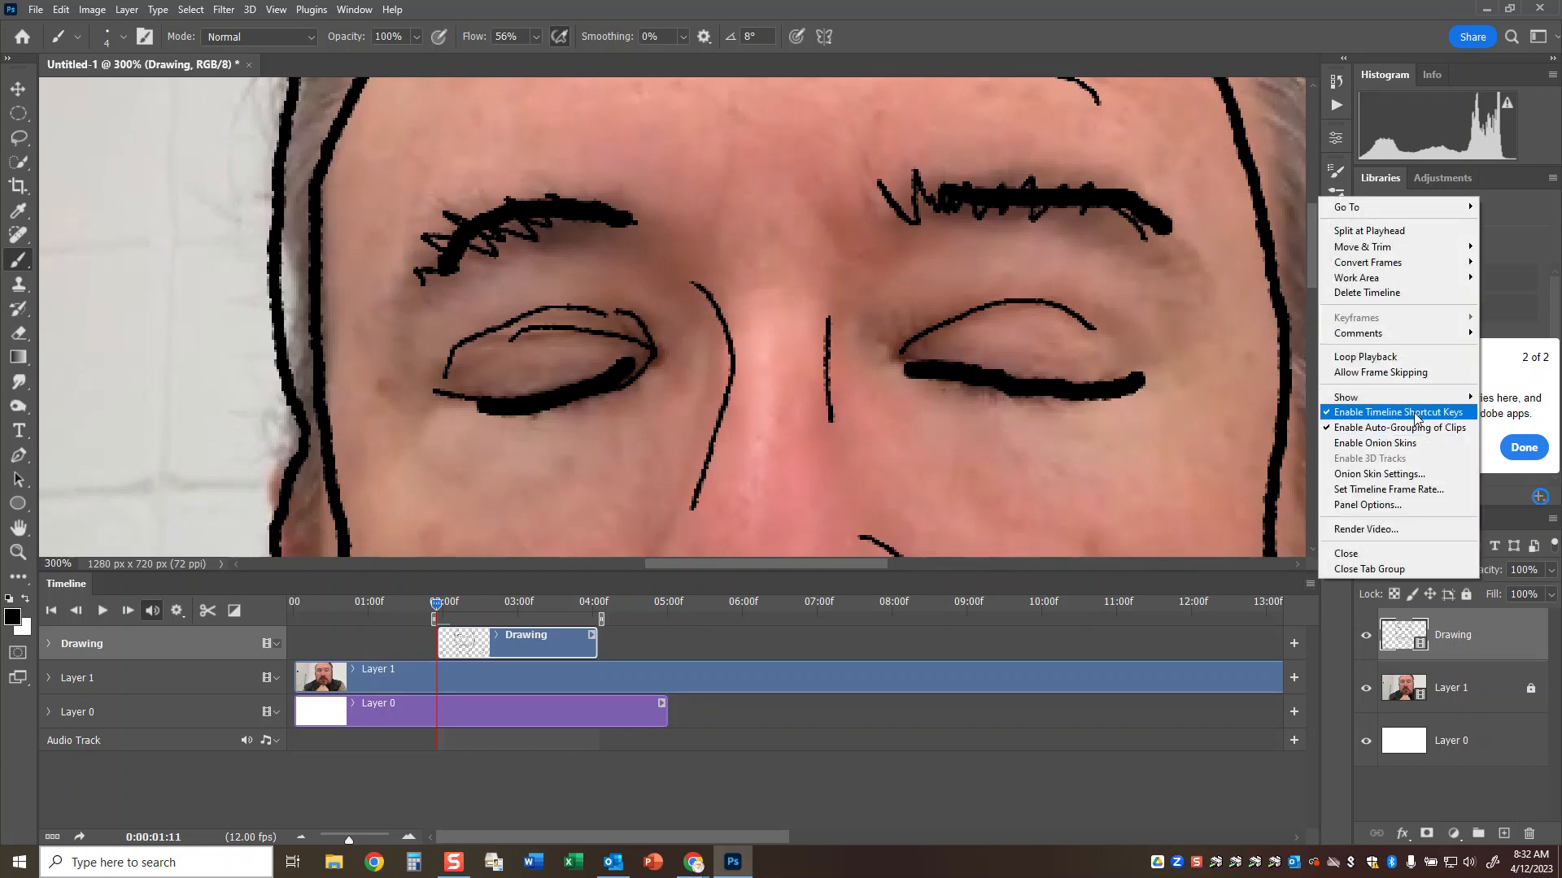
click(1301, 583)
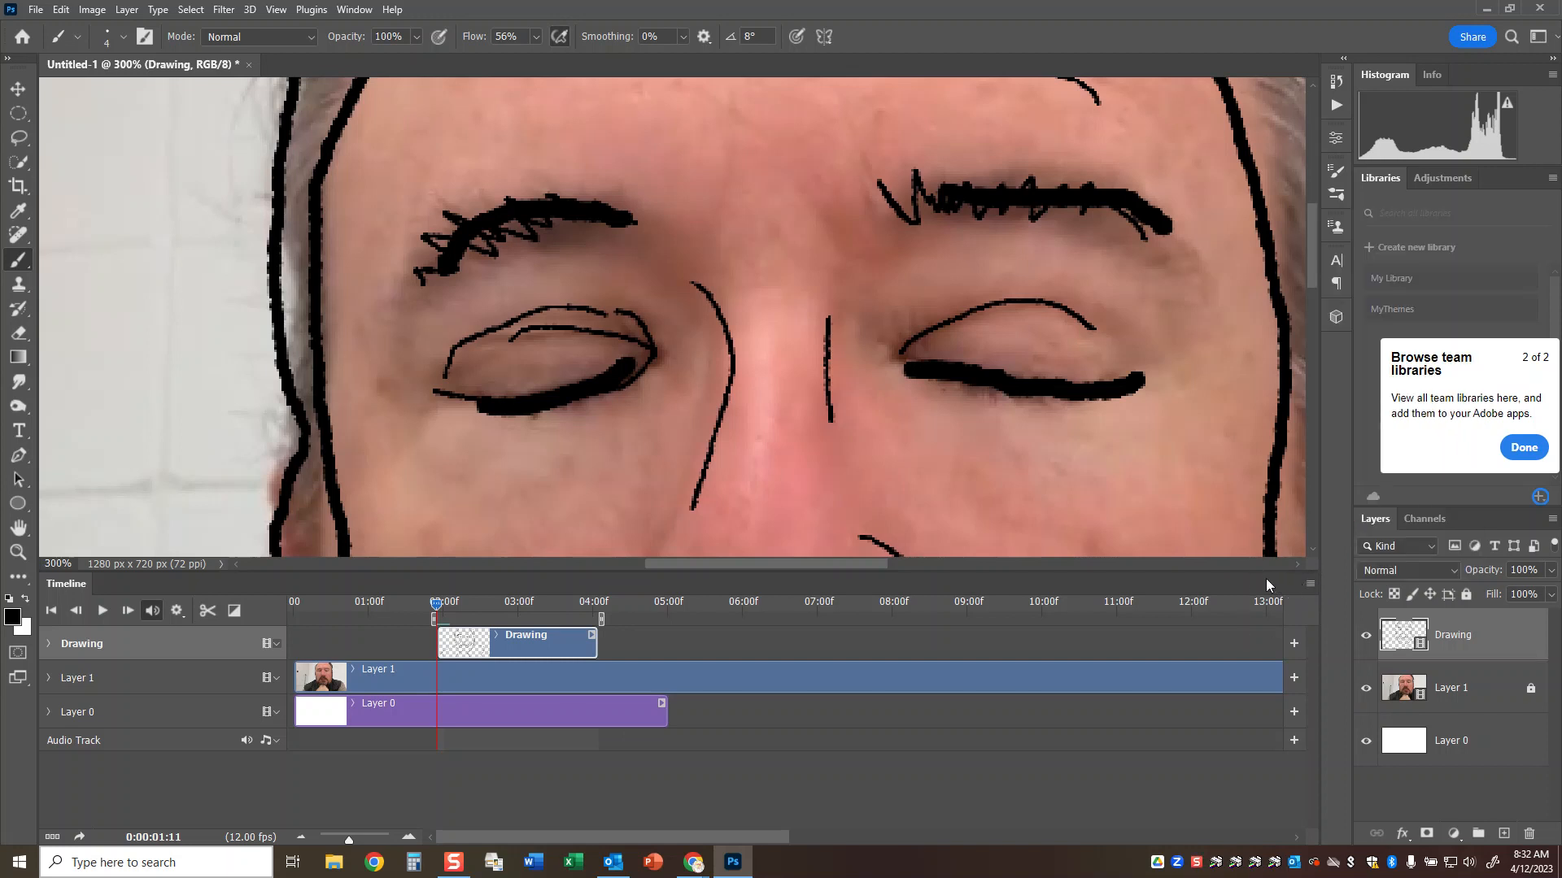
Flip back and forth between the 0:00:01:11 frame and the frames after it to compare the traced eyes.
key(Right)
key(Right)
key(Left)
key(Left)
key(Right)
key(Right)
key(Left)
key(Left)
key(Right)
key(Right)
key(Left)
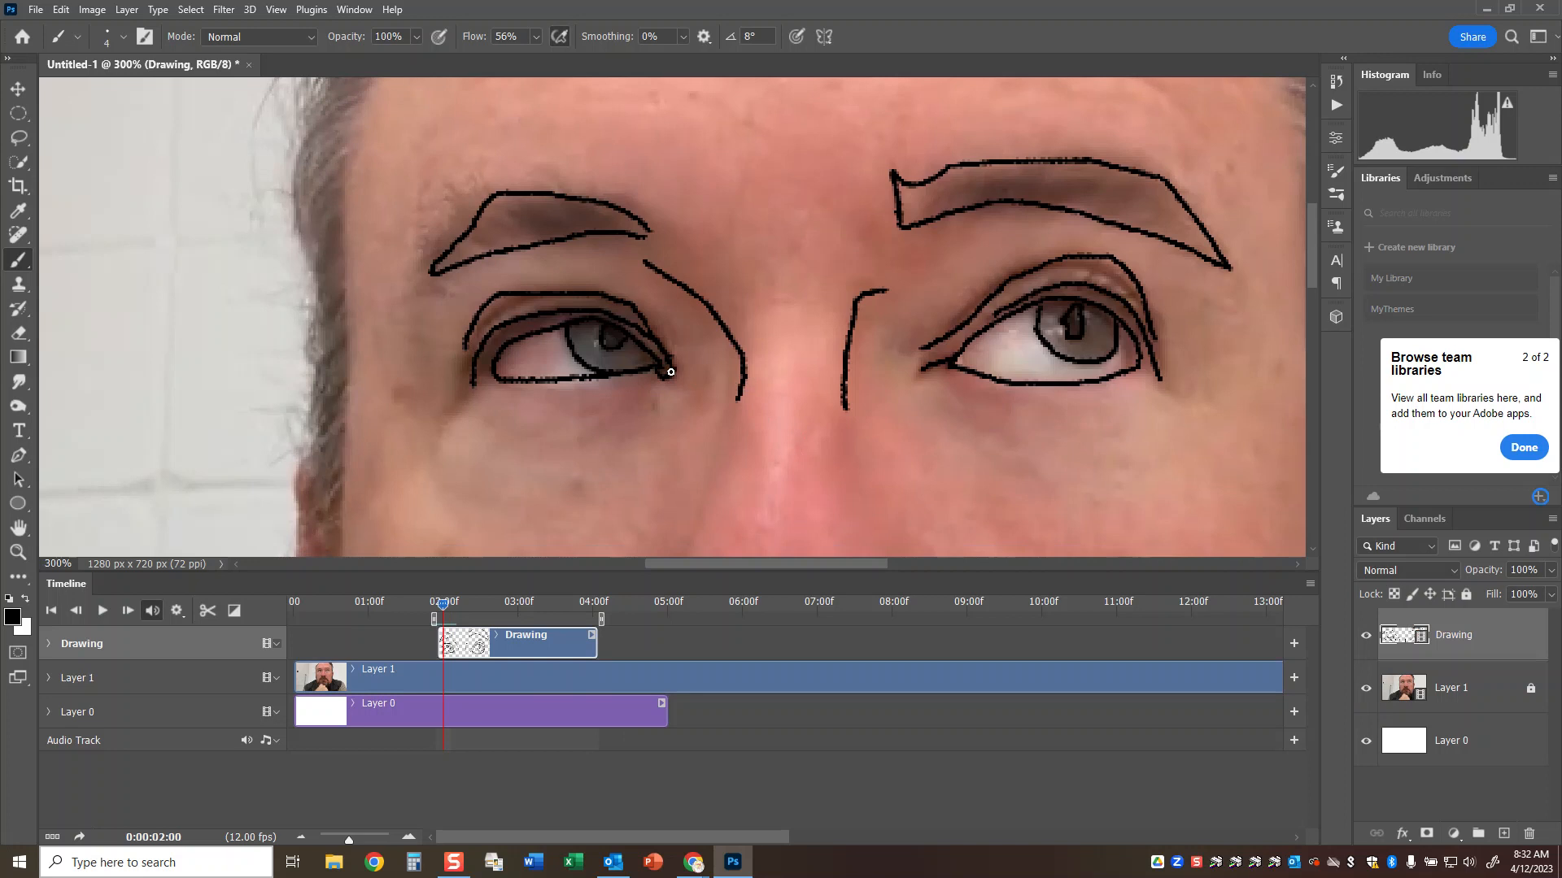
Advance to the 0:00:02:01 frame and trace the pupil and eyelids of the eye on the image's left.
key(Right)
mouse_move(595, 372)
mouse_down()
mouse_move(612, 366)
mouse_move(586, 386)
mouse_up()
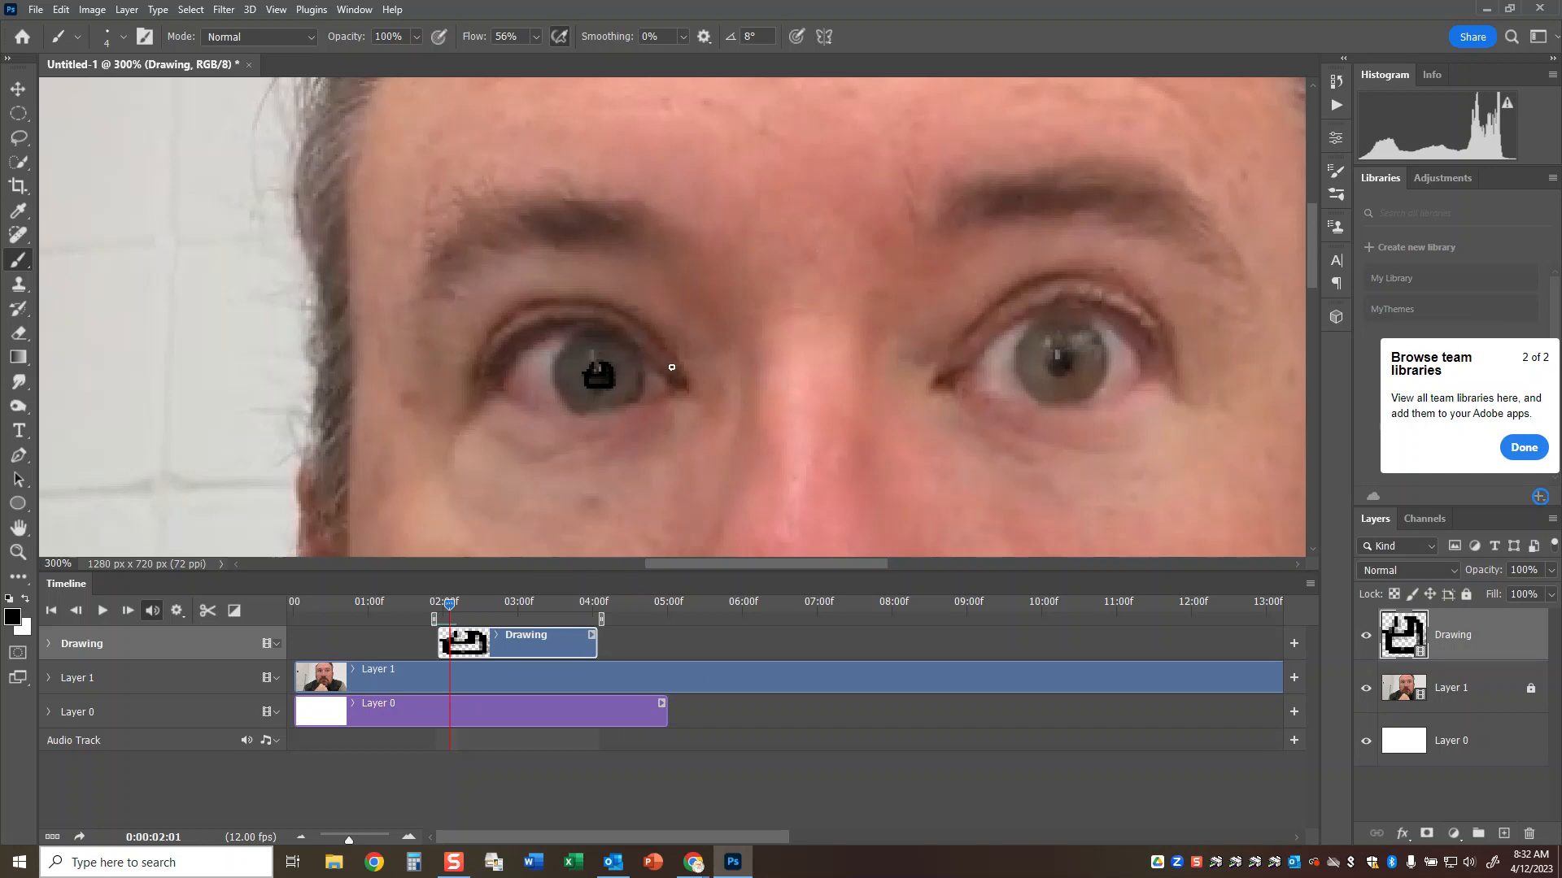
mouse_move(682, 382)
mouse_down()
mouse_move(569, 322)
mouse_move(516, 343)
mouse_move(497, 383)
mouse_move(544, 336)
mouse_move(588, 331)
mouse_move(477, 384)
mouse_move(504, 326)
mouse_move(576, 311)
mouse_move(633, 322)
mouse_move(678, 382)
mouse_move(565, 418)
mouse_move(495, 390)
mouse_up()
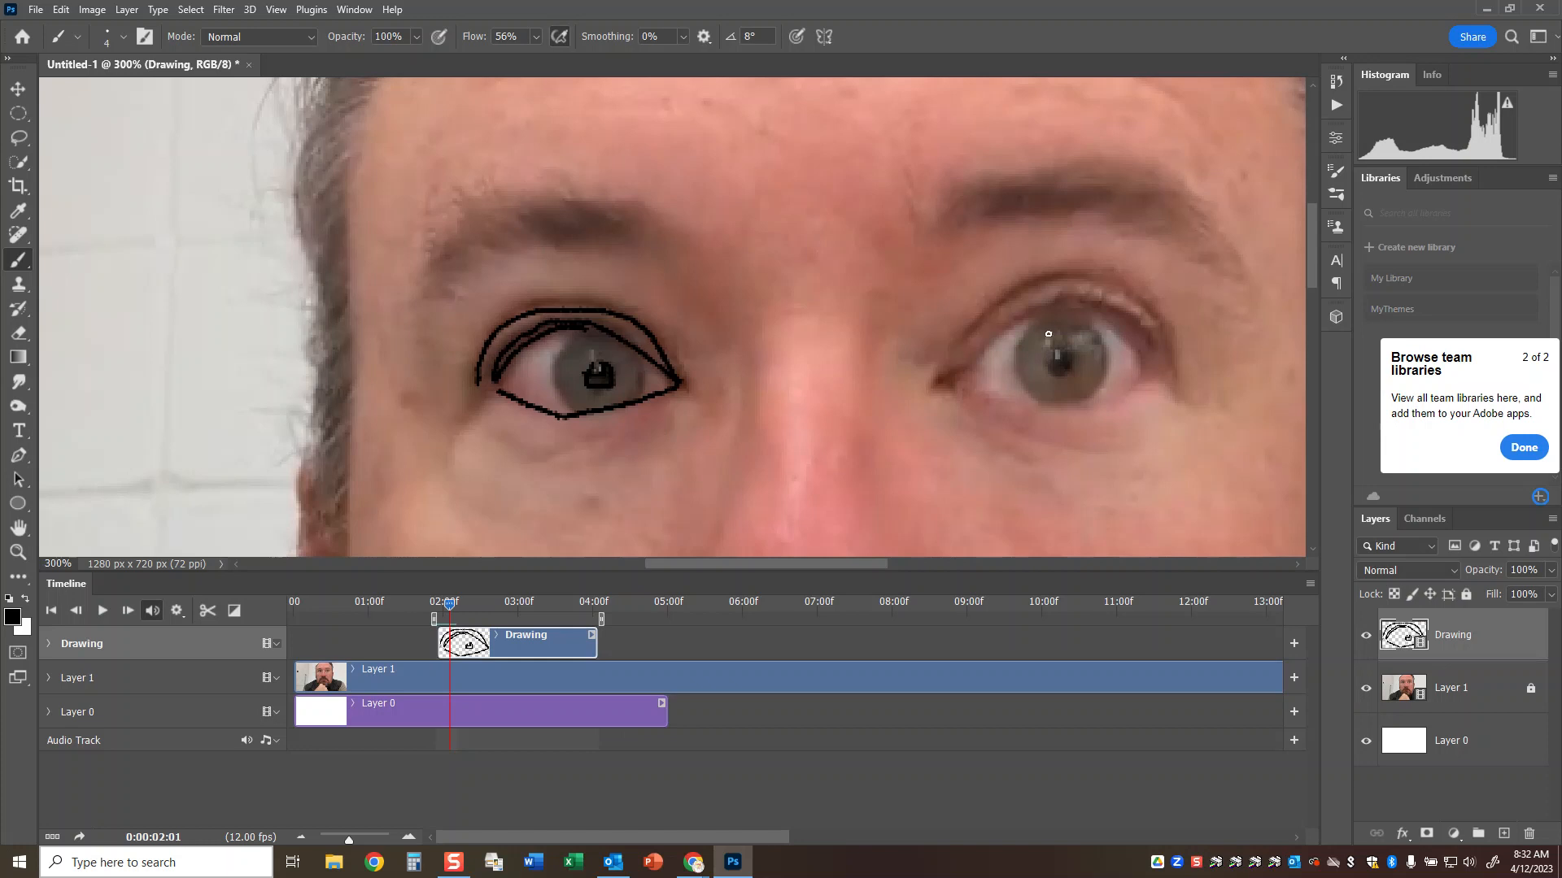
Trace the image's right eye with its iris, pupil and eyelids, and add crease lines under both eyes.
mouse_move(1030, 336)
mouse_down()
mouse_move(1033, 402)
mouse_move(1104, 380)
mouse_move(1103, 349)
mouse_move(1068, 322)
mouse_move(1046, 328)
mouse_move(1054, 362)
mouse_up()
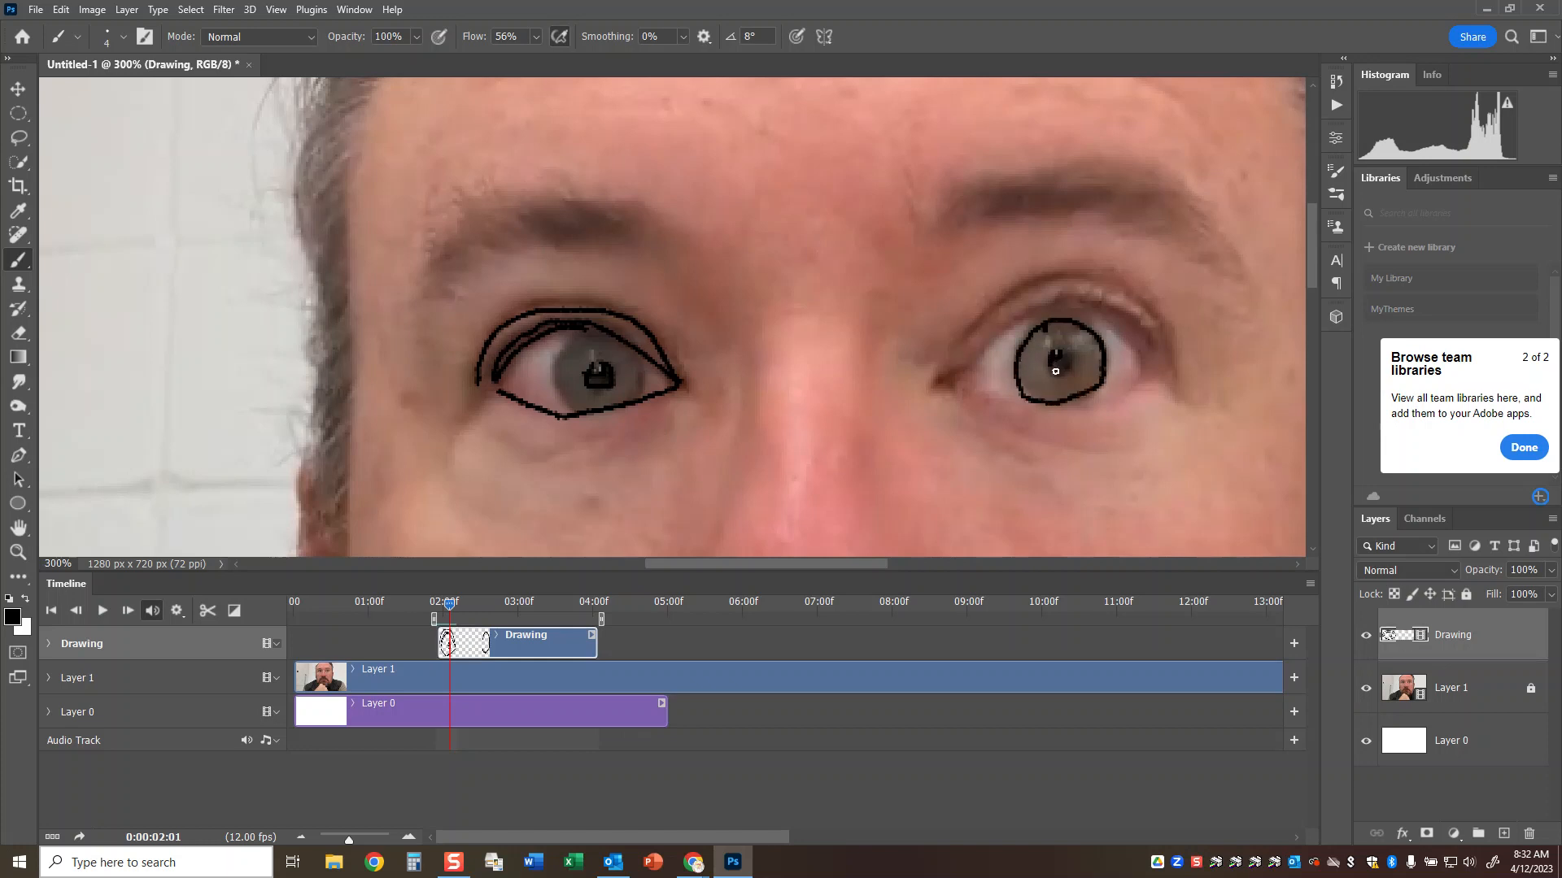
mouse_move(960, 370)
mouse_down()
mouse_move(996, 333)
mouse_move(1060, 307)
mouse_move(1120, 318)
mouse_move(1158, 378)
mouse_move(1166, 338)
mouse_move(1148, 306)
mouse_move(1067, 279)
mouse_move(1001, 309)
mouse_move(950, 371)
mouse_move(1023, 440)
mouse_up()
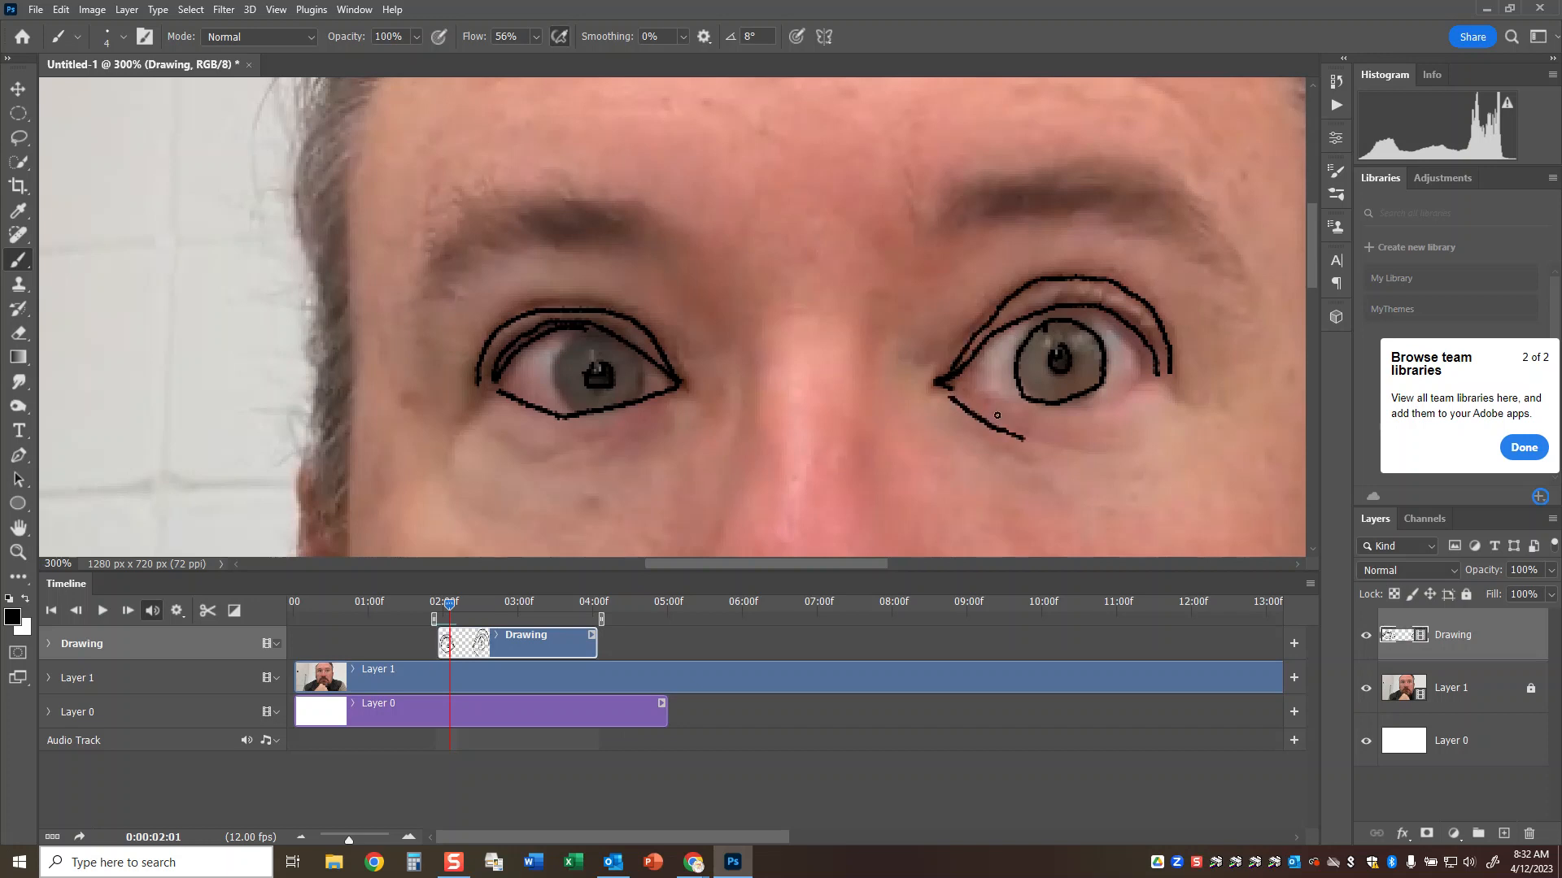
mouse_move(950, 384)
mouse_down()
mouse_move(1045, 404)
mouse_move(1143, 372)
mouse_up()
mouse_move(693, 404)
mouse_down()
mouse_move(592, 453)
mouse_move(618, 451)
mouse_move(544, 451)
mouse_up()
mouse_move(488, 395)
mouse_down()
mouse_move(463, 423)
mouse_move(483, 380)
mouse_up()
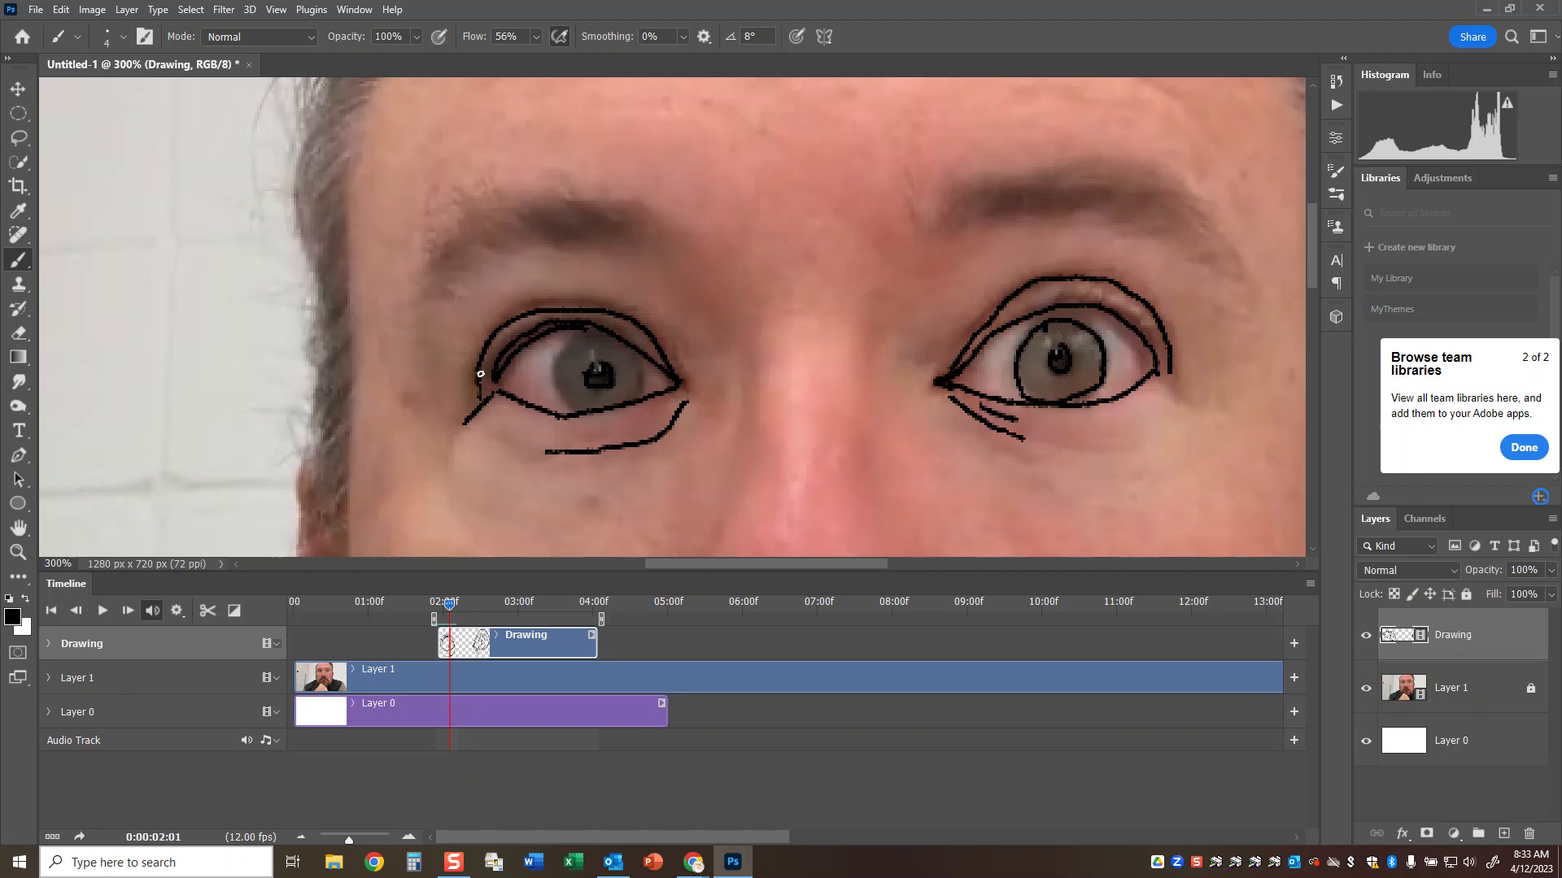
Trace both sides of the nose bridge and outline both eyebrows on the 0:00:02:01 frame.
mouse_move(427, 288)
mouse_down()
mouse_move(508, 237)
mouse_move(654, 236)
mouse_move(716, 288)
mouse_up()
drag(755, 342, 746, 458)
drag(881, 309, 867, 463)
mouse_move(906, 183)
mouse_down()
mouse_move(987, 230)
mouse_move(1151, 222)
mouse_move(1237, 267)
mouse_up()
mouse_move(946, 205)
mouse_down()
mouse_move(1125, 163)
mouse_move(1197, 203)
mouse_move(1232, 264)
mouse_up()
mouse_move(661, 229)
mouse_down()
mouse_move(594, 192)
mouse_move(488, 180)
mouse_move(422, 228)
mouse_move(421, 273)
mouse_up()
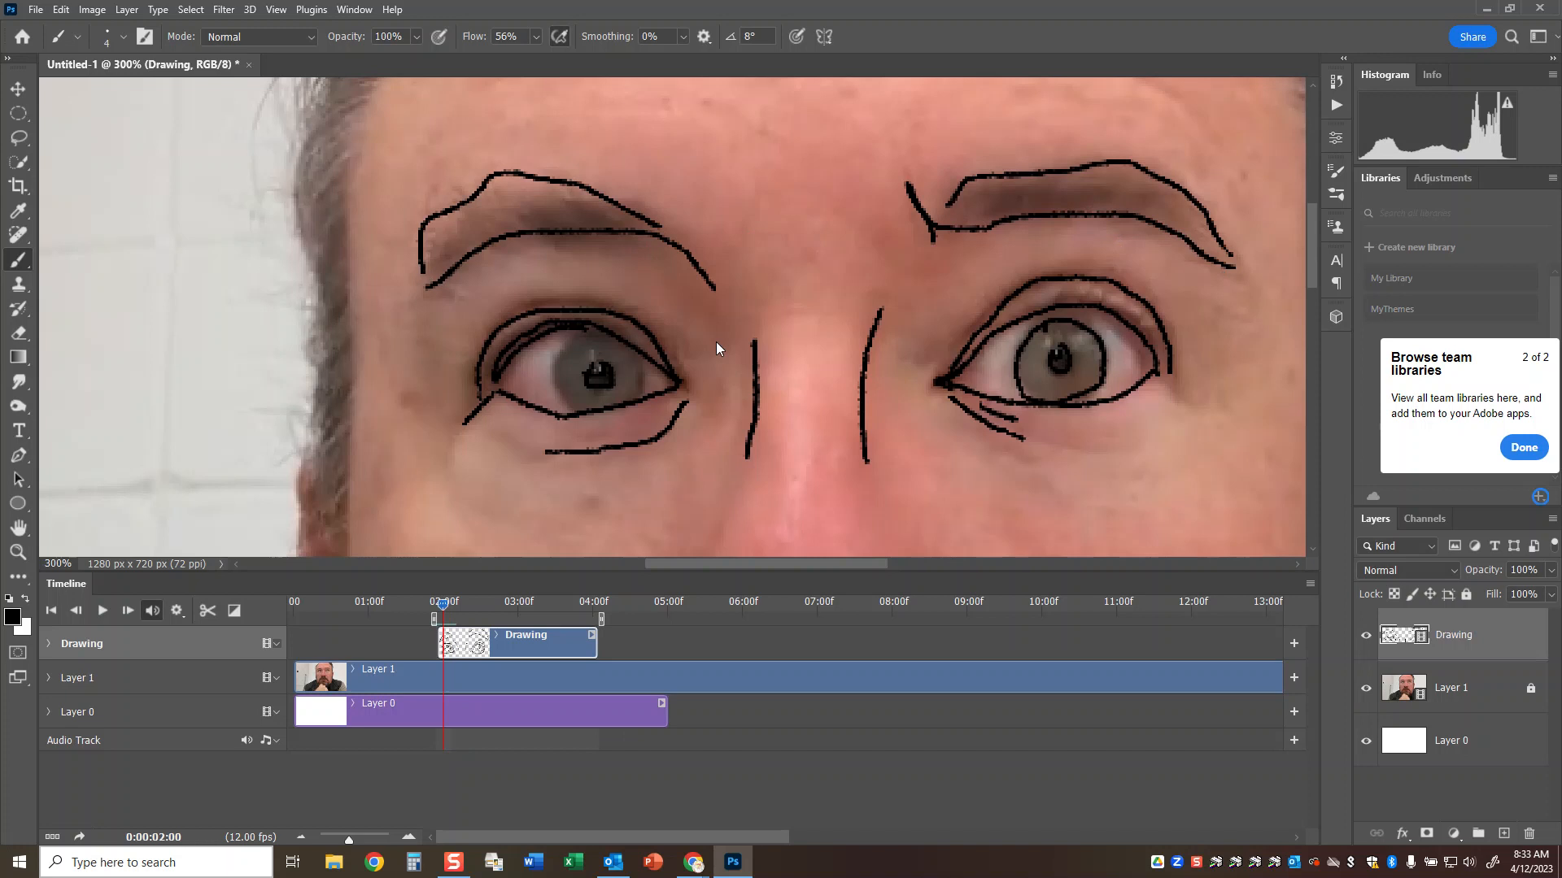
Flip between the frames from 0:00:01:11 to 0:00:02:01 to compare the tracings.
key(Left)
key(Right)
key(Right)
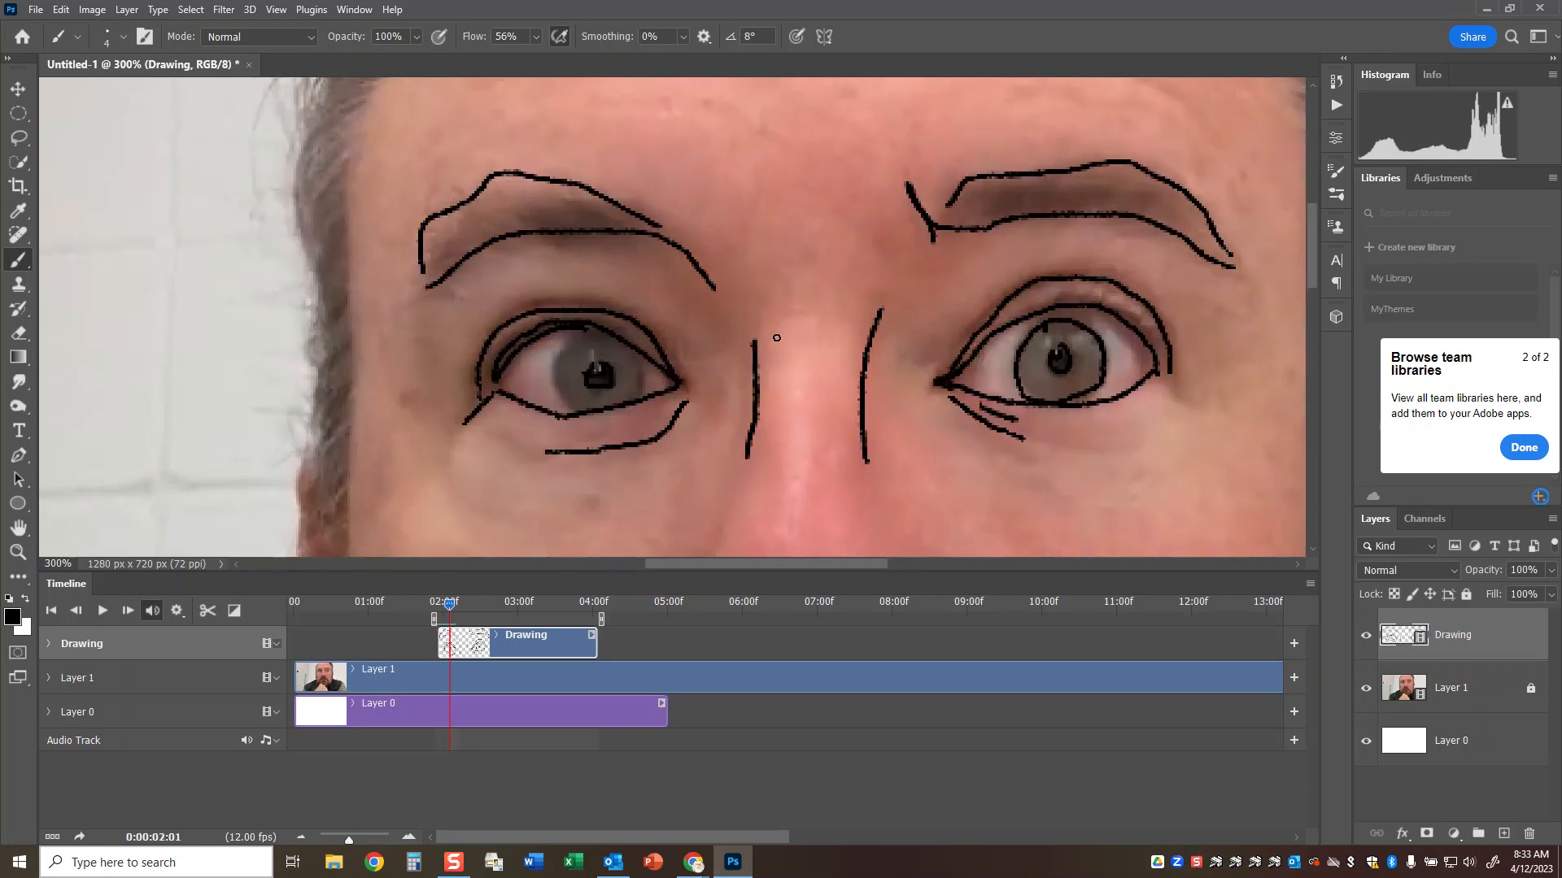
key(Left)
key(Left)
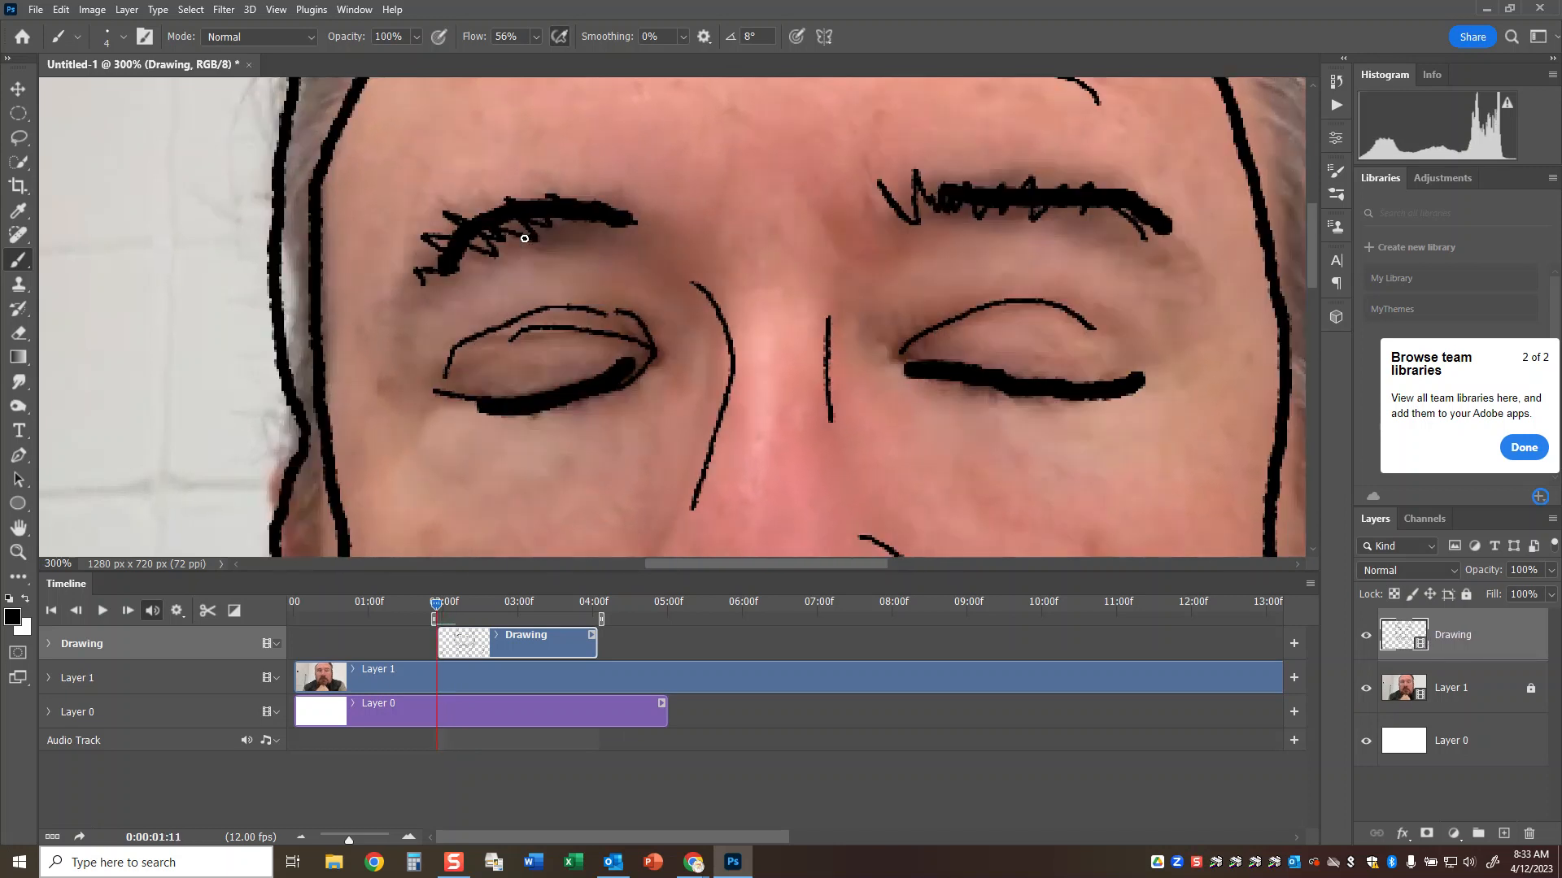
key(Right)
key(Right)
Advance to the 0:00:02:02 frame and outline both eyebrows.
key(Right)
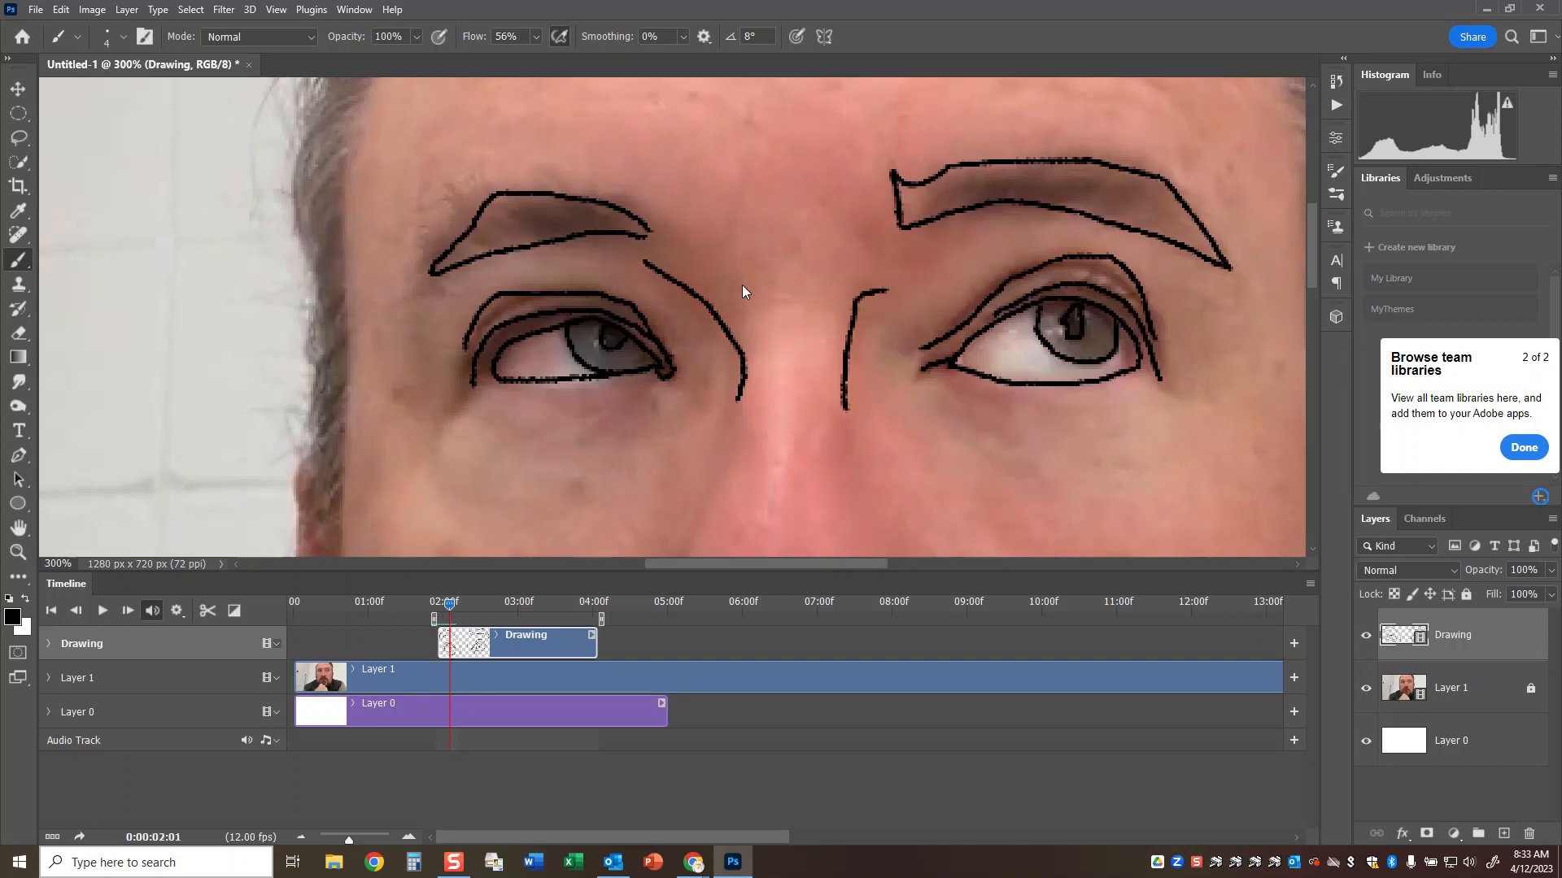
mouse_move(669, 238)
mouse_down()
mouse_move(539, 185)
mouse_move(465, 199)
mouse_move(440, 218)
mouse_move(429, 305)
mouse_move(574, 243)
mouse_move(673, 242)
mouse_up()
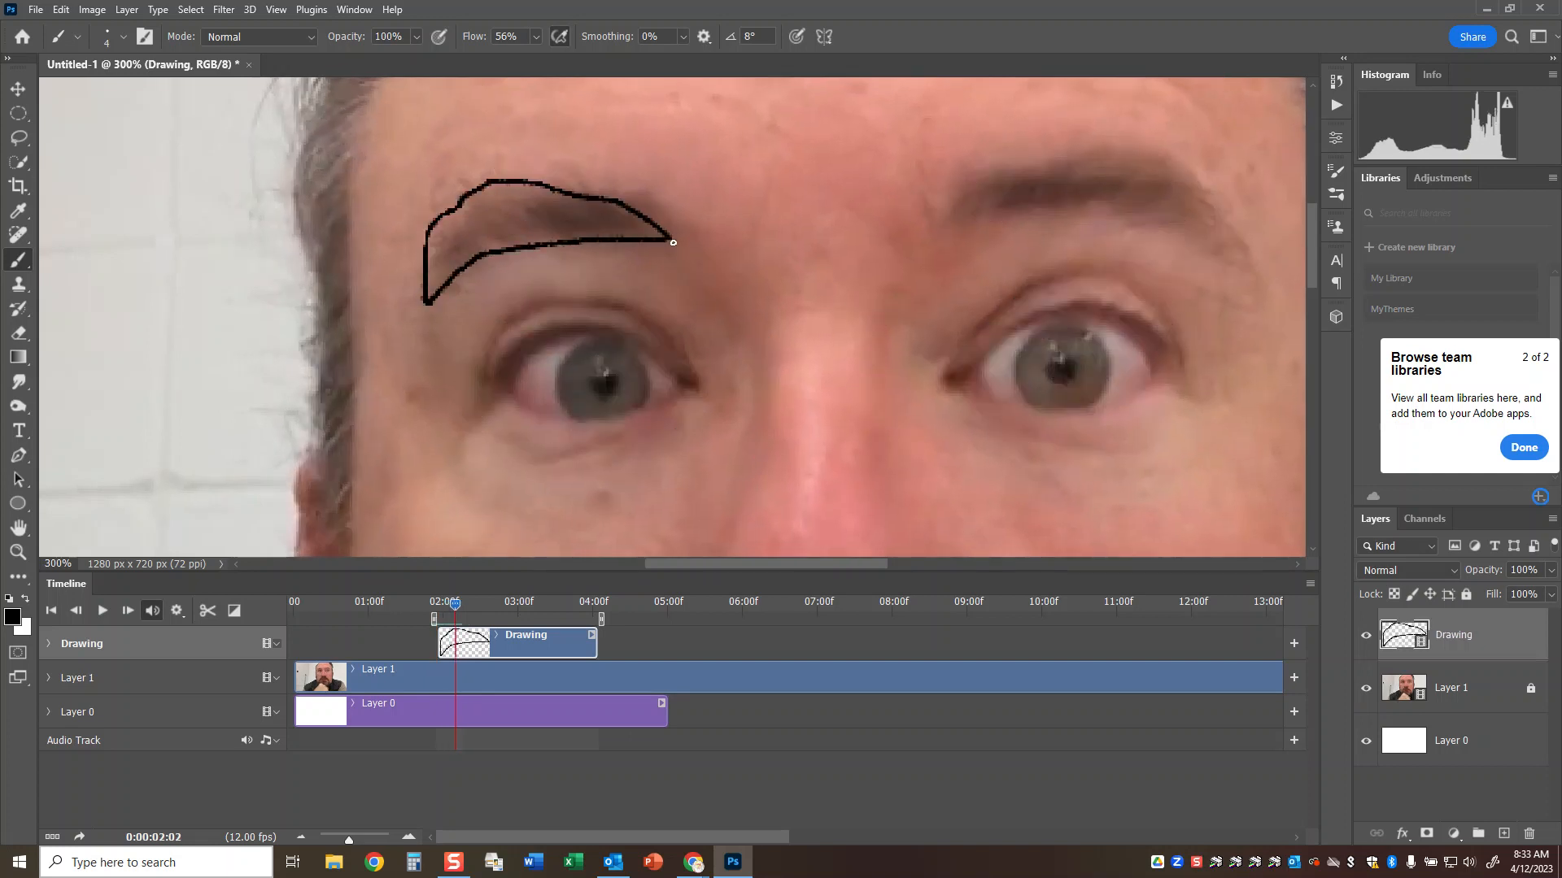
mouse_move(935, 217)
mouse_down()
mouse_move(1029, 163)
mouse_move(1170, 182)
mouse_move(1219, 246)
mouse_move(987, 205)
mouse_move(937, 221)
mouse_up()
Trace the image's right eye with its eyelids, iris, pupil and under-eye creases on the 0:00:02:02 frame.
mouse_move(961, 346)
mouse_down()
mouse_move(1013, 300)
mouse_move(1090, 272)
mouse_up()
mouse_move(947, 384)
mouse_down()
mouse_move(1085, 311)
mouse_move(1146, 333)
mouse_move(1163, 378)
mouse_move(1131, 338)
mouse_move(1036, 327)
mouse_up()
mouse_move(968, 389)
mouse_down()
mouse_move(1033, 411)
mouse_move(1163, 376)
mouse_up()
mouse_move(975, 411)
mouse_down()
mouse_move(1072, 440)
mouse_move(975, 419)
mouse_move(1010, 443)
mouse_up()
mouse_move(1057, 357)
mouse_down()
mouse_move(1047, 377)
mouse_move(1064, 382)
mouse_move(1055, 365)
mouse_move(1011, 368)
mouse_move(1038, 409)
mouse_move(1096, 394)
mouse_move(1088, 332)
mouse_move(1059, 325)
mouse_up()
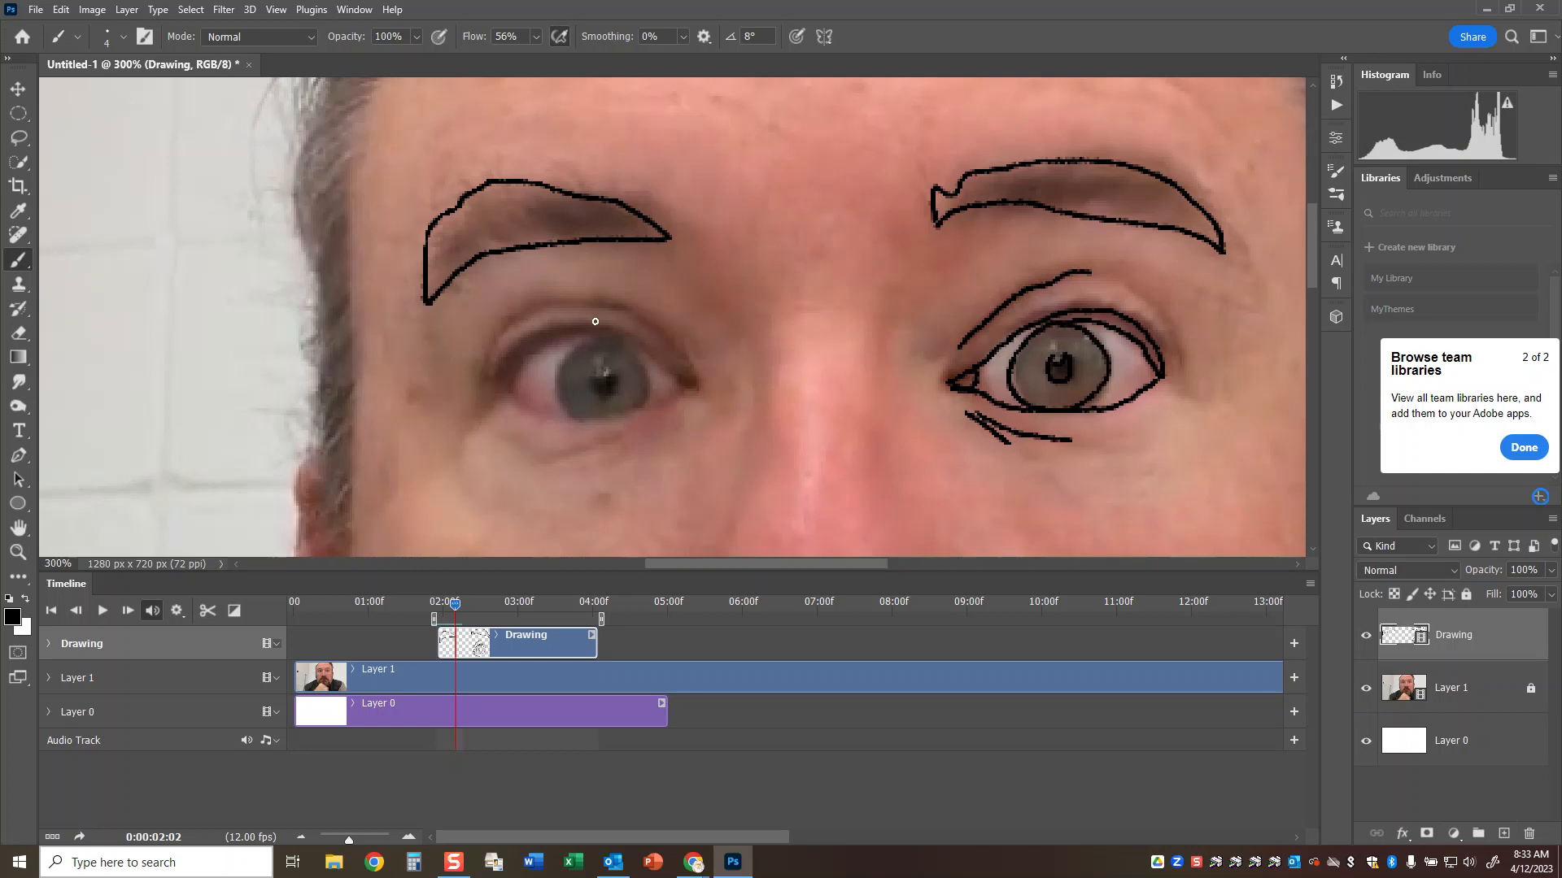
Trace the image's left eye with its eyelids, iris, pupil and under-eye crease, and both sides of the nose bridge.
mouse_move(693, 386)
mouse_down()
mouse_move(653, 320)
mouse_move(577, 305)
mouse_move(492, 339)
mouse_move(486, 371)
mouse_move(589, 326)
mouse_move(654, 353)
mouse_move(684, 393)
mouse_move(590, 422)
mouse_move(505, 400)
mouse_move(530, 364)
mouse_move(587, 339)
mouse_move(614, 342)
mouse_move(578, 352)
mouse_move(572, 419)
mouse_up()
drag(628, 350, 643, 395)
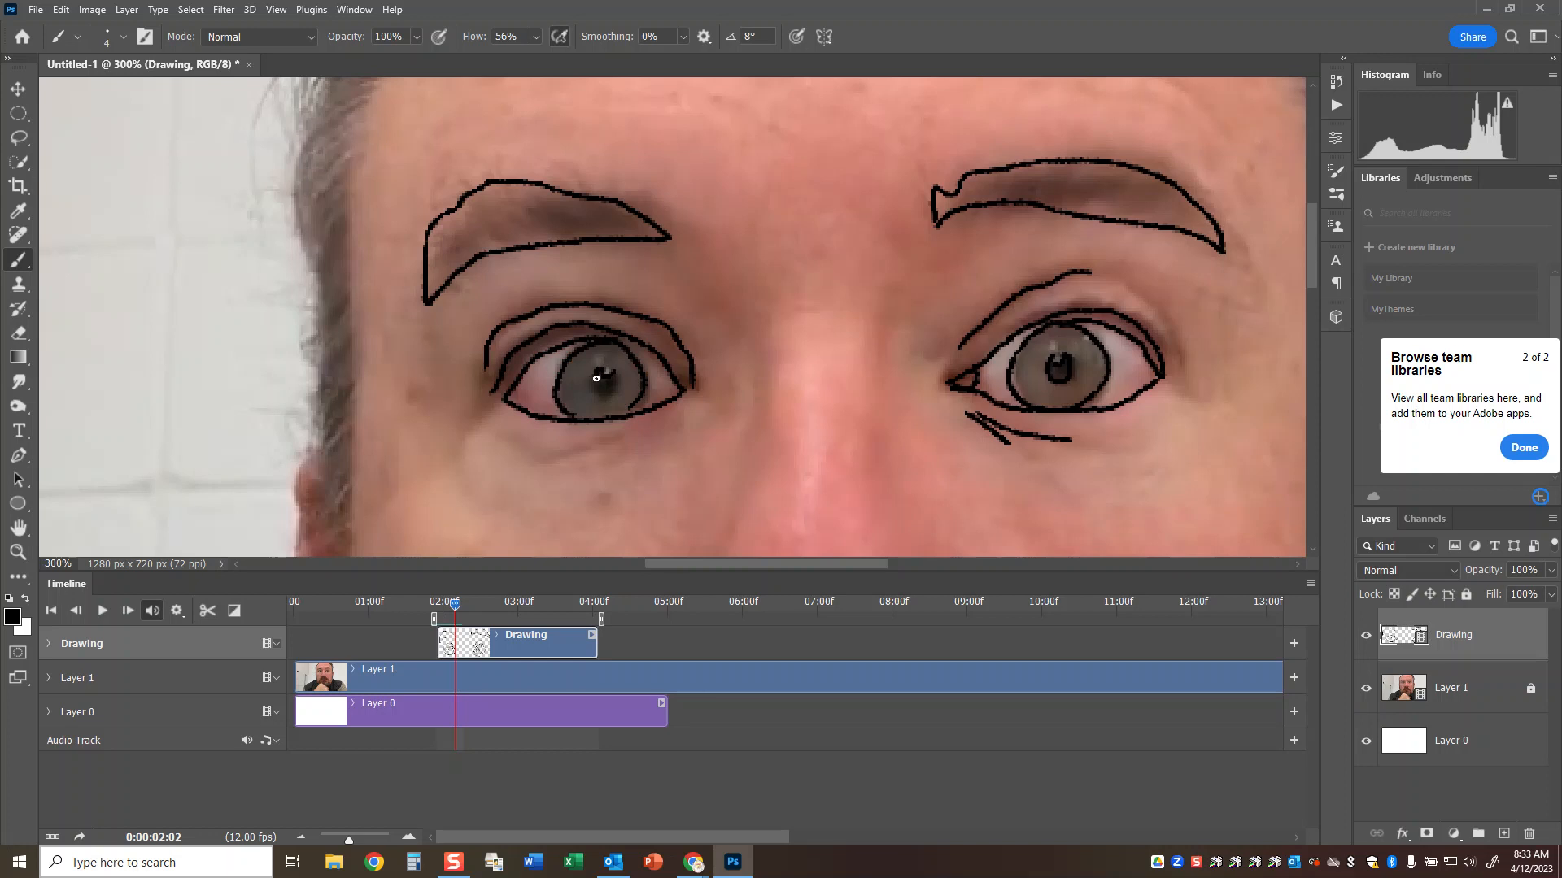
drag(544, 456, 677, 403)
mouse_move(716, 291)
mouse_down()
mouse_move(755, 413)
mouse_move(740, 496)
mouse_up()
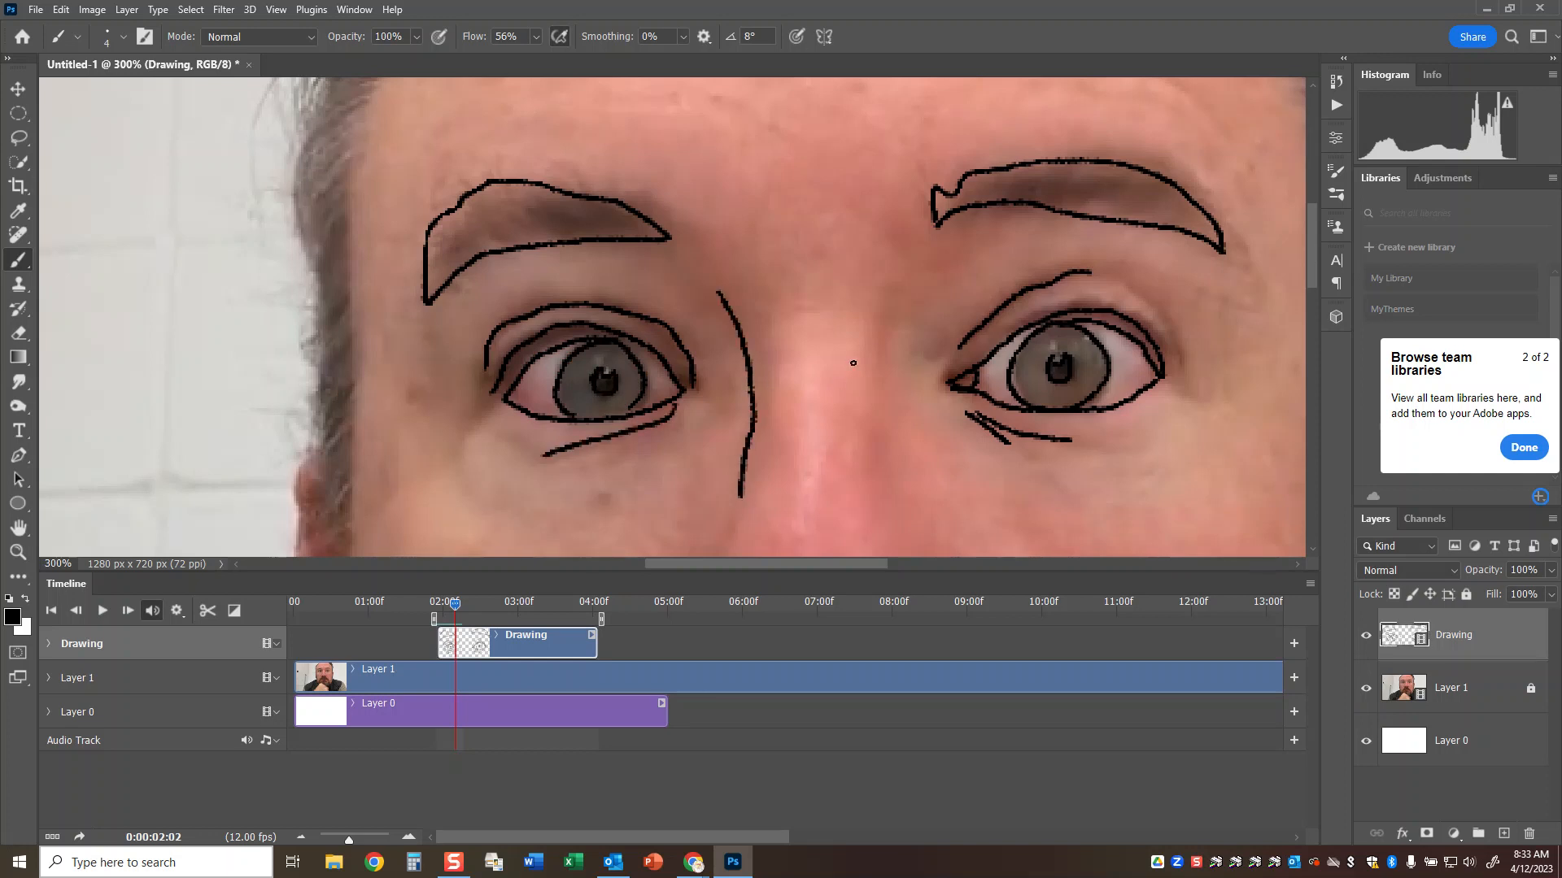
drag(875, 332, 892, 486)
Advance to the 0:00:02:03 frame, trace the nose bridge lines and outline both eyebrows.
key(Right)
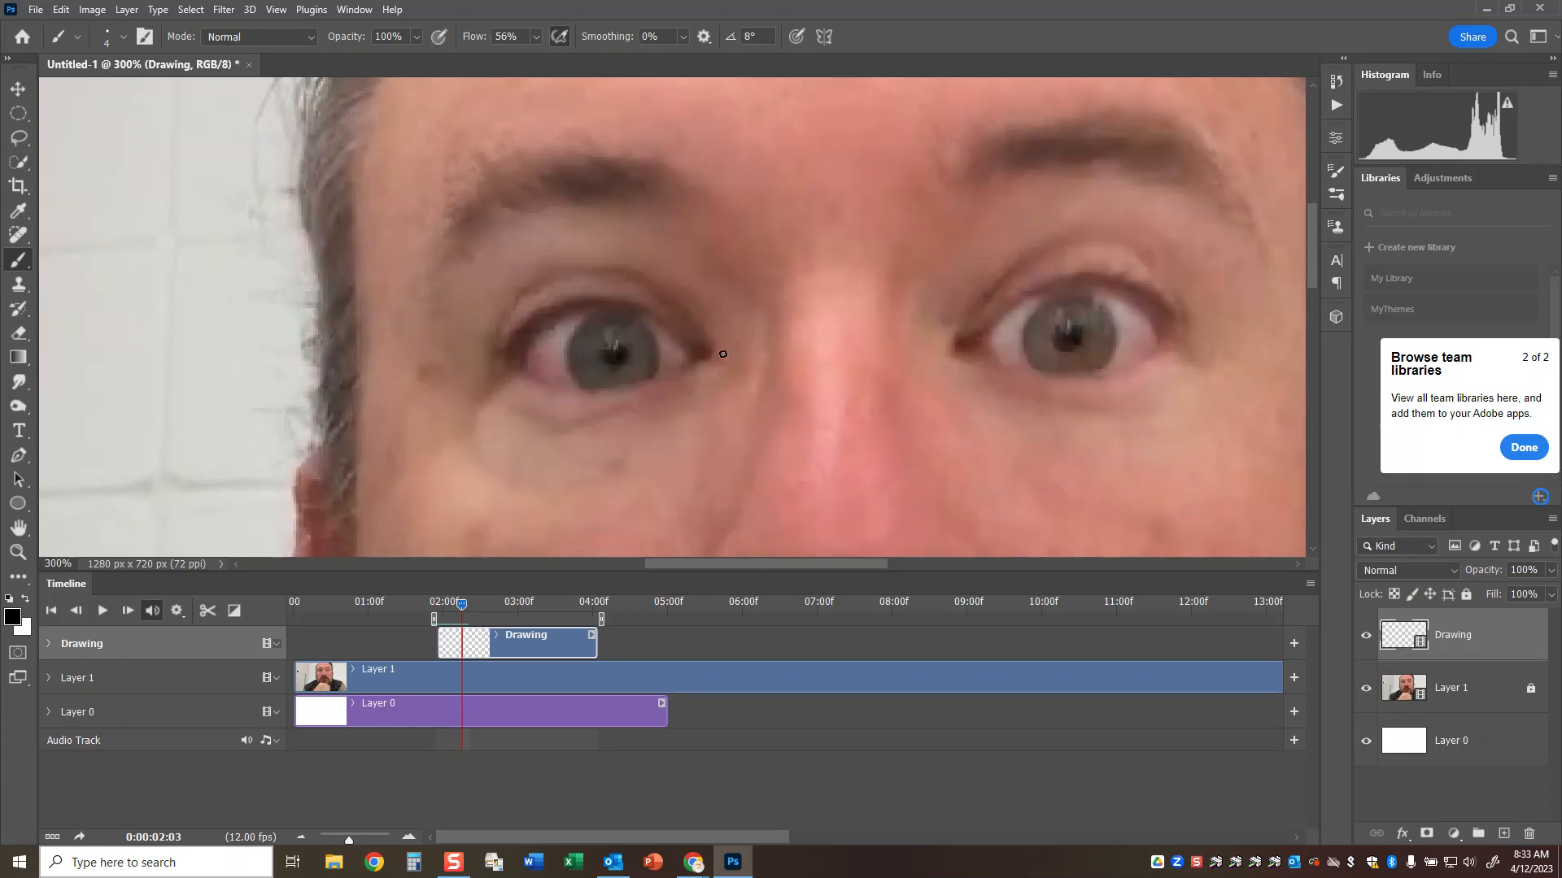
drag(766, 293, 771, 460)
mouse_move(842, 267)
mouse_down()
mouse_move(877, 274)
mouse_move(900, 415)
mouse_up()
mouse_move(641, 157)
mouse_down()
mouse_move(501, 156)
mouse_move(446, 241)
mouse_move(462, 251)
mouse_move(602, 196)
mouse_move(684, 194)
mouse_up()
mouse_move(951, 198)
mouse_down()
mouse_move(958, 151)
mouse_move(1062, 112)
mouse_move(1172, 130)
mouse_move(1194, 185)
mouse_move(1001, 158)
mouse_move(963, 209)
mouse_up()
Trace both eyes on the 0:00:02:03 frame with their eyelids, irises, pupils and under-eye creases.
drag(987, 302, 1051, 244)
mouse_move(978, 336)
mouse_down()
mouse_move(968, 354)
mouse_move(1062, 283)
mouse_move(1157, 309)
mouse_move(1172, 342)
mouse_move(1065, 299)
mouse_move(1028, 341)
mouse_move(1058, 374)
mouse_move(1102, 301)
mouse_move(1027, 332)
mouse_move(1068, 372)
mouse_up()
drag(1076, 315, 1072, 328)
mouse_move(982, 372)
mouse_down()
mouse_move(1093, 417)
mouse_move(1171, 342)
mouse_up()
mouse_move(704, 356)
mouse_down()
mouse_move(675, 332)
mouse_move(569, 307)
mouse_move(509, 360)
mouse_move(651, 287)
mouse_move(714, 350)
mouse_move(583, 392)
mouse_move(516, 367)
mouse_move(590, 388)
mouse_move(655, 375)
mouse_move(636, 320)
mouse_move(592, 318)
mouse_move(615, 365)
mouse_up()
mouse_move(519, 423)
mouse_down()
mouse_move(578, 433)
mouse_move(686, 388)
mouse_up()
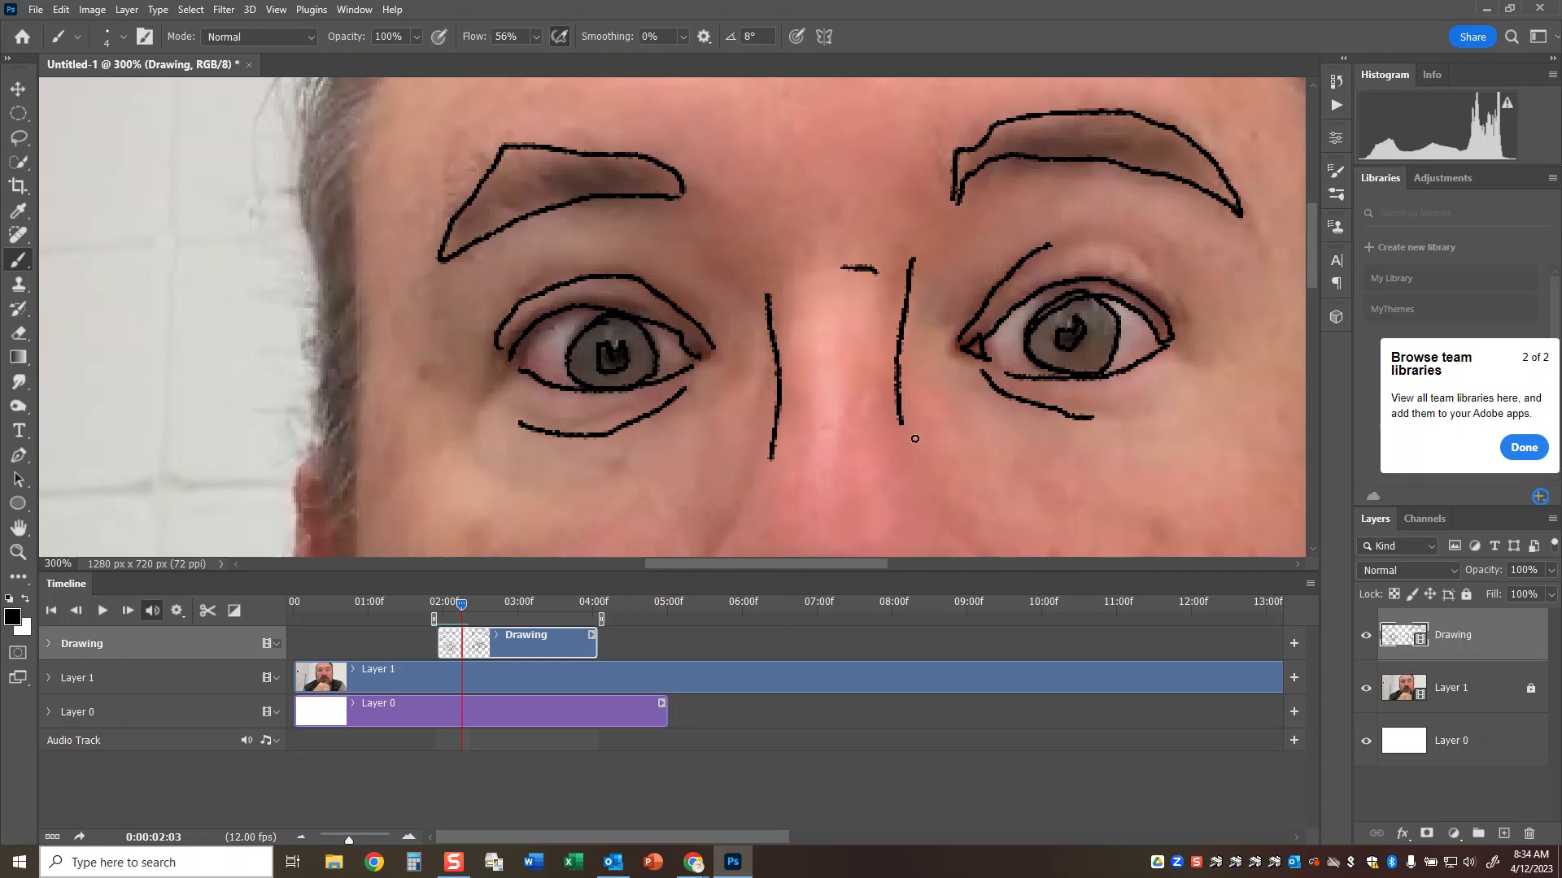
Hide the Layer 1 video and flip repeatedly through the drawn frames from 0:00:01:11 to 0:00:02:03 to preview the animation.
key(ctrl+minus)
key(ctrl+minus)
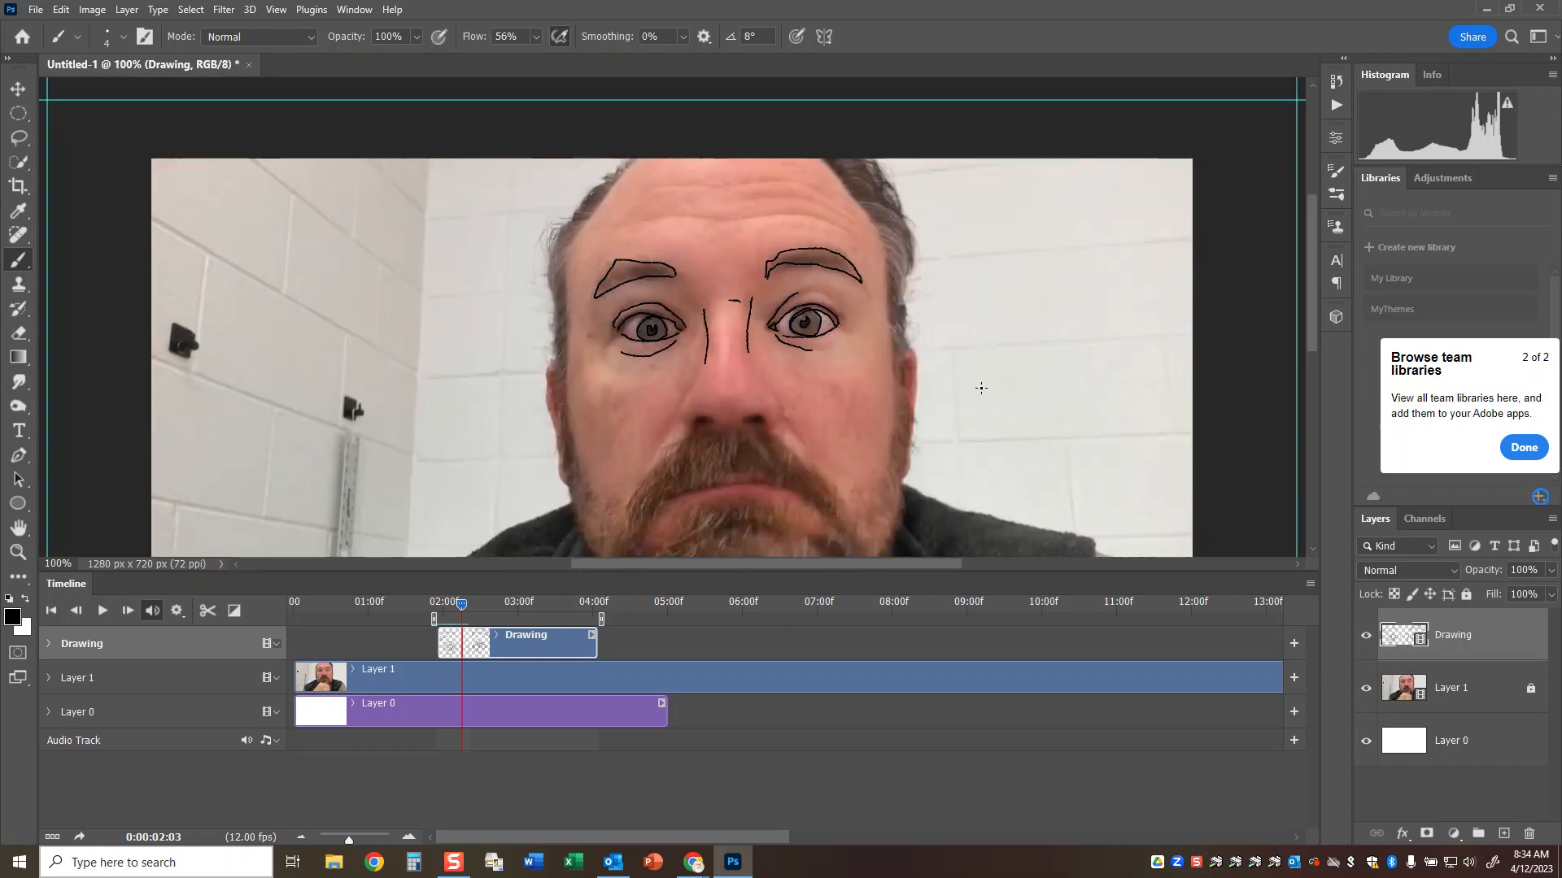
click(1366, 688)
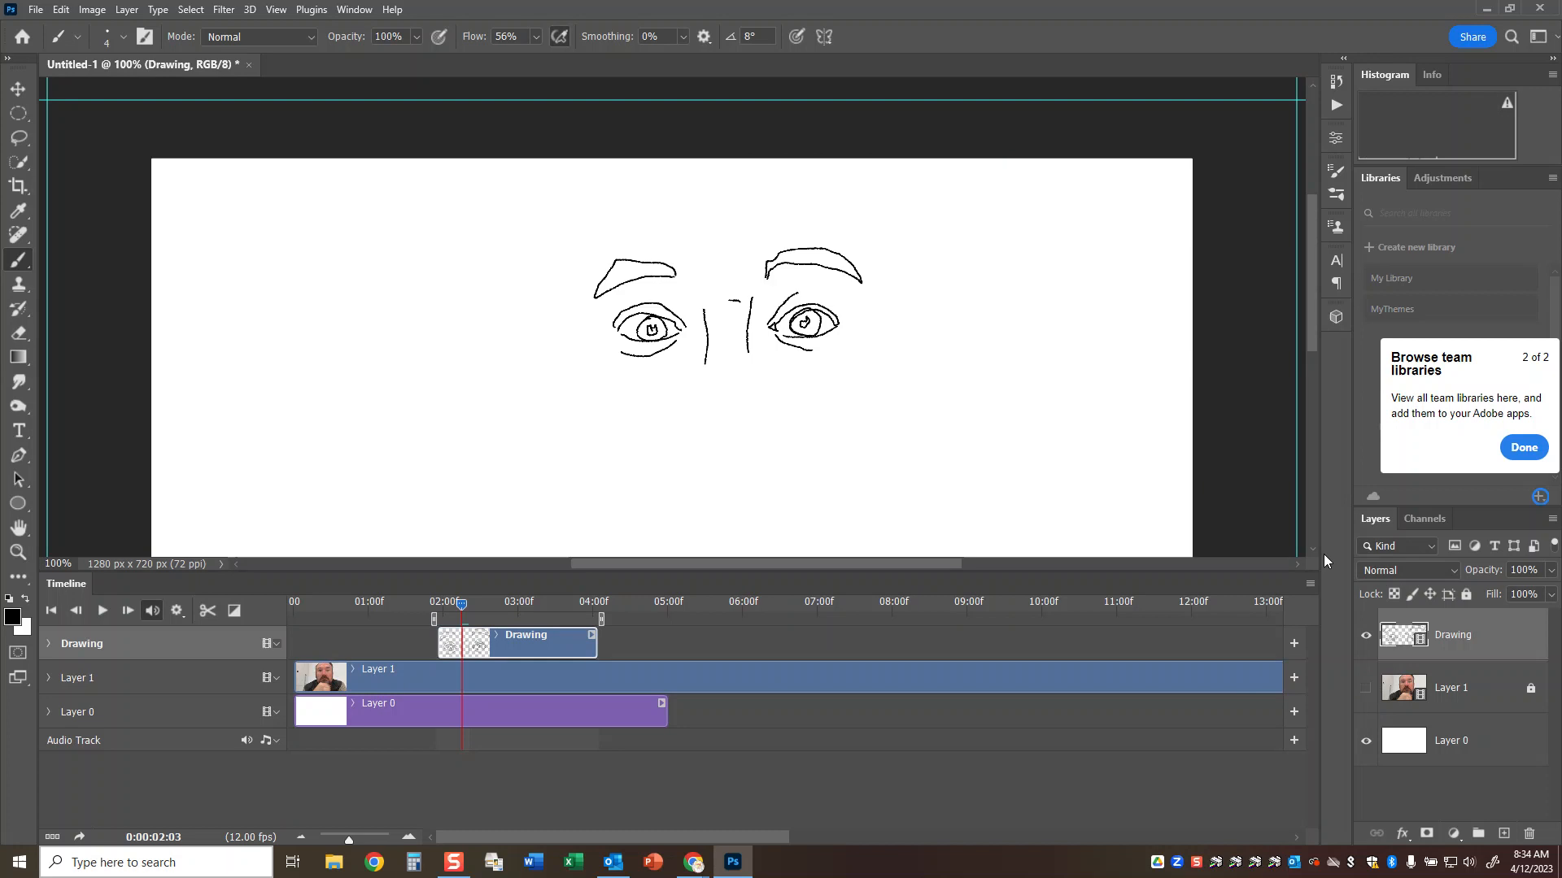
key(Left)
key(Left)
key(Left)
key(Left)
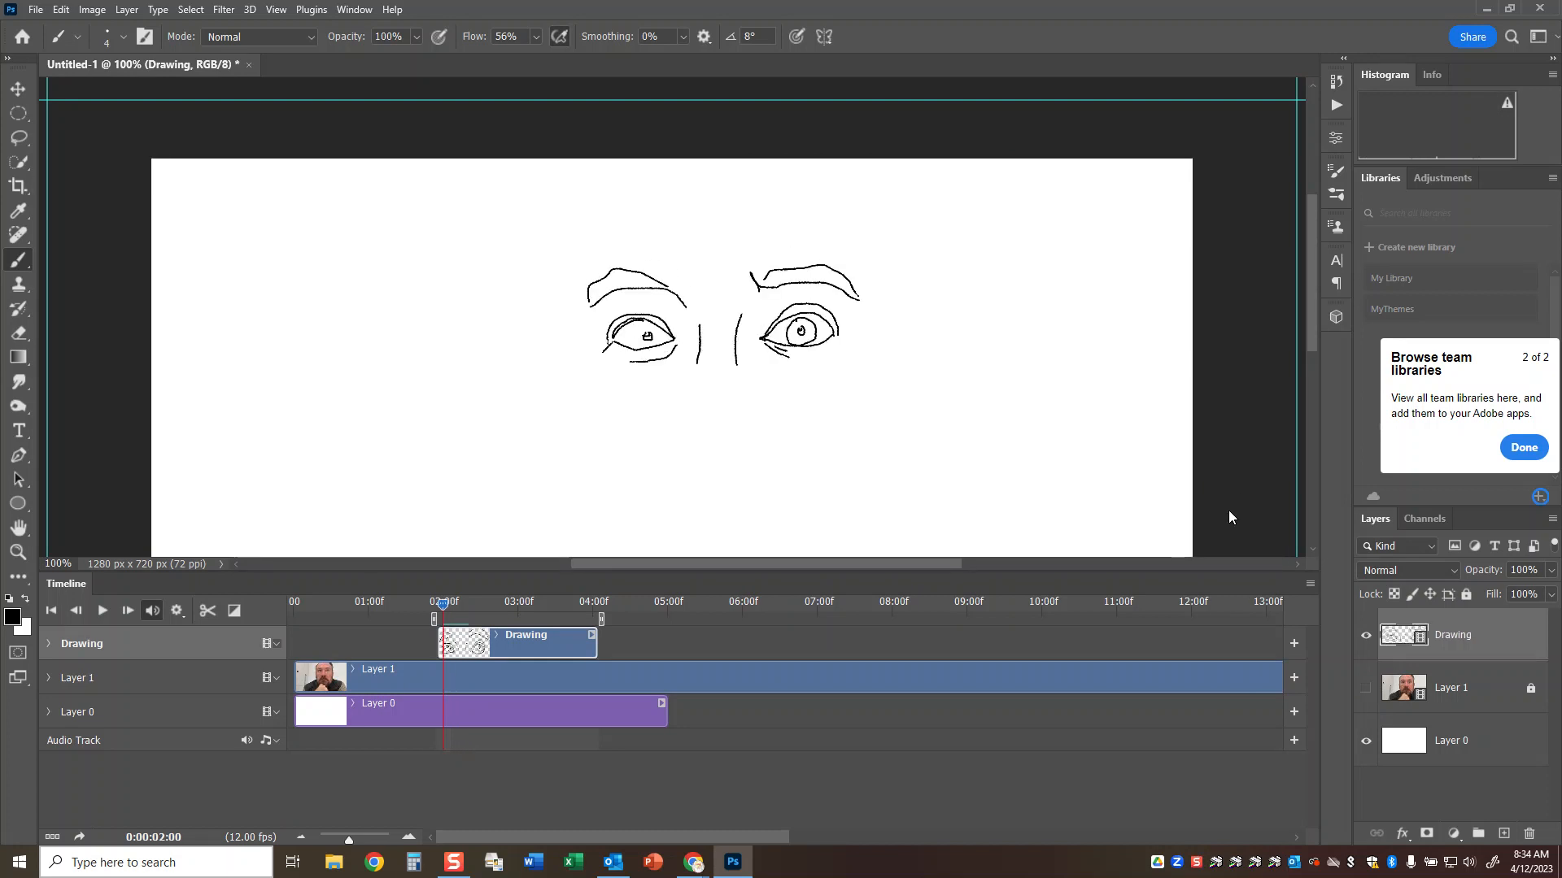
key(Right)
key(Right)
key(Right)
key(Right)
key(Left)
key(Left)
key(Left)
key(Left)
key(Right)
key(Right)
key(Right)
key(Right)
key(Left)
key(Left)
key(Left)
key(Right)
key(Right)
key(Right)
key(Left)
key(Left)
key(Left)
key(Left)
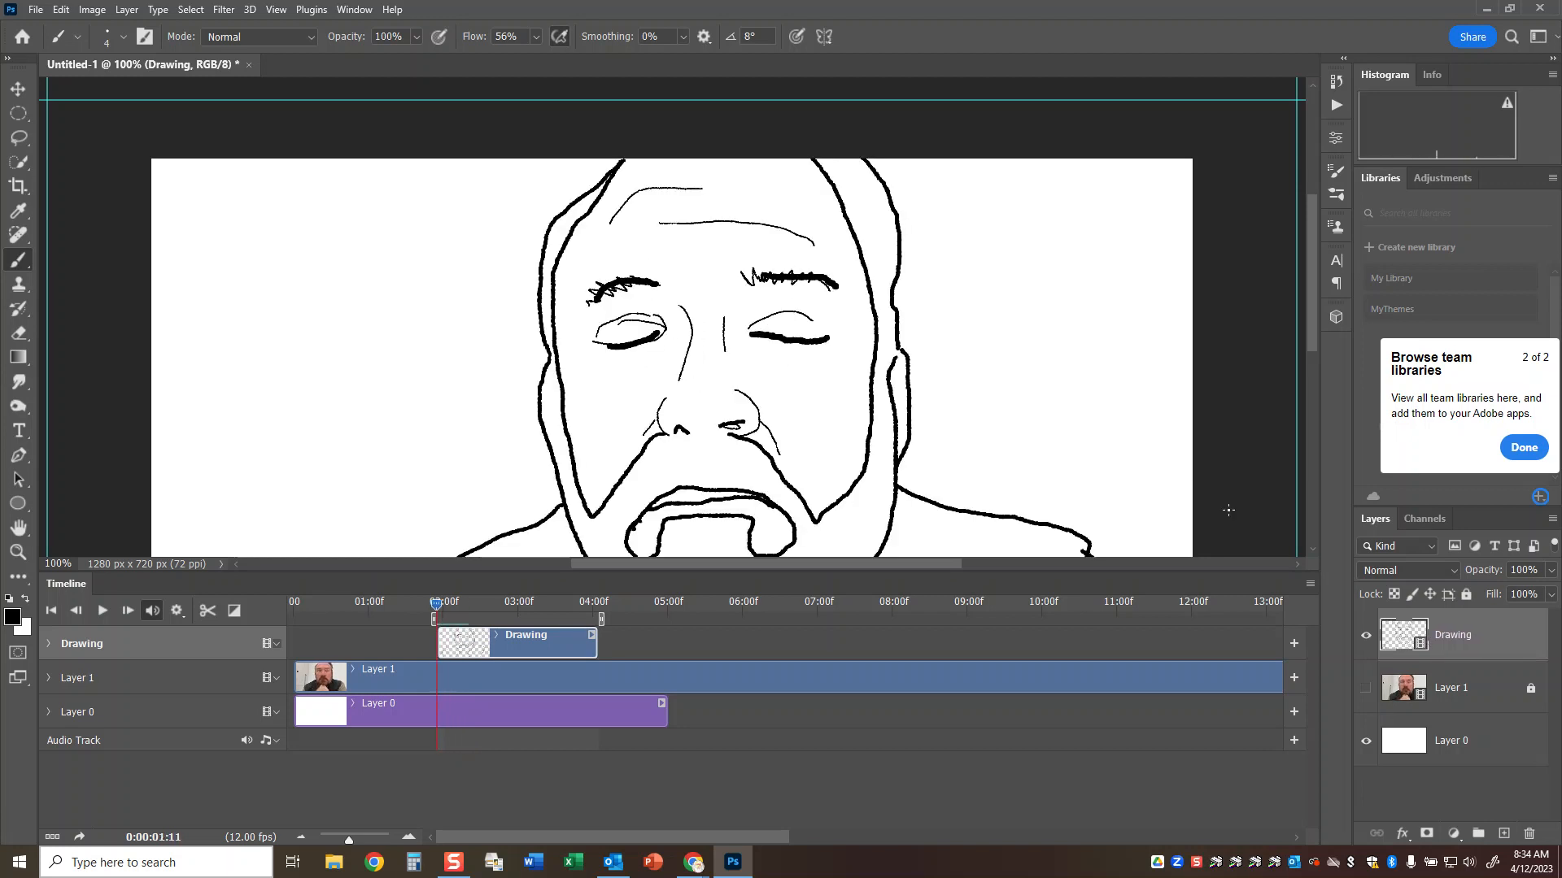
key(Right)
key(Right)
key(Right)
key(Right)
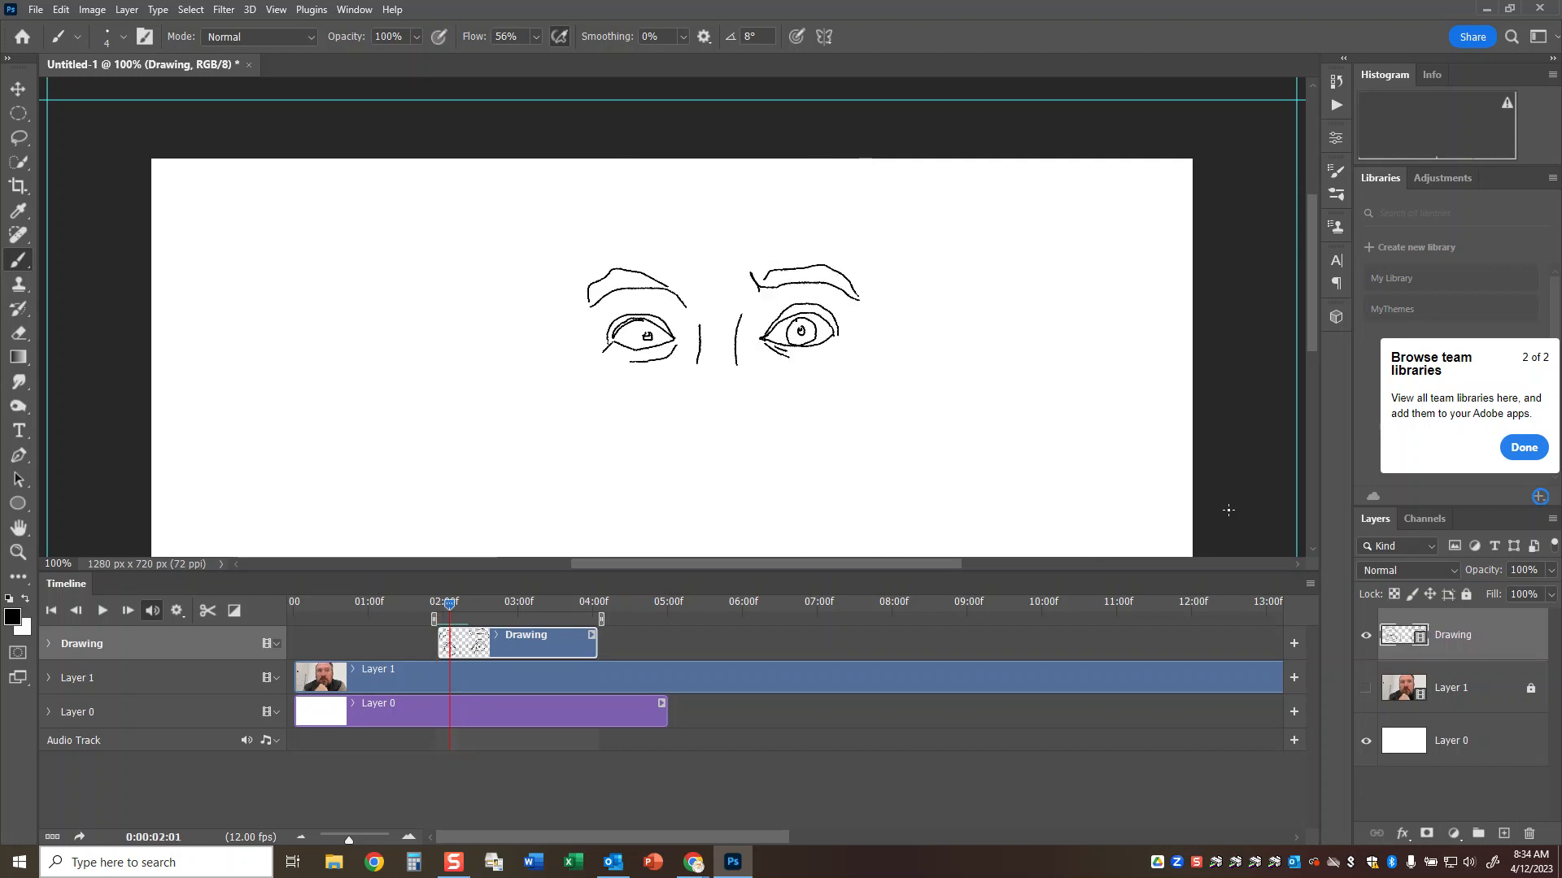
key(Right)
key(Left)
key(Left)
key(Left)
key(Left)
key(Right)
key(Right)
key(Right)
key(Right)
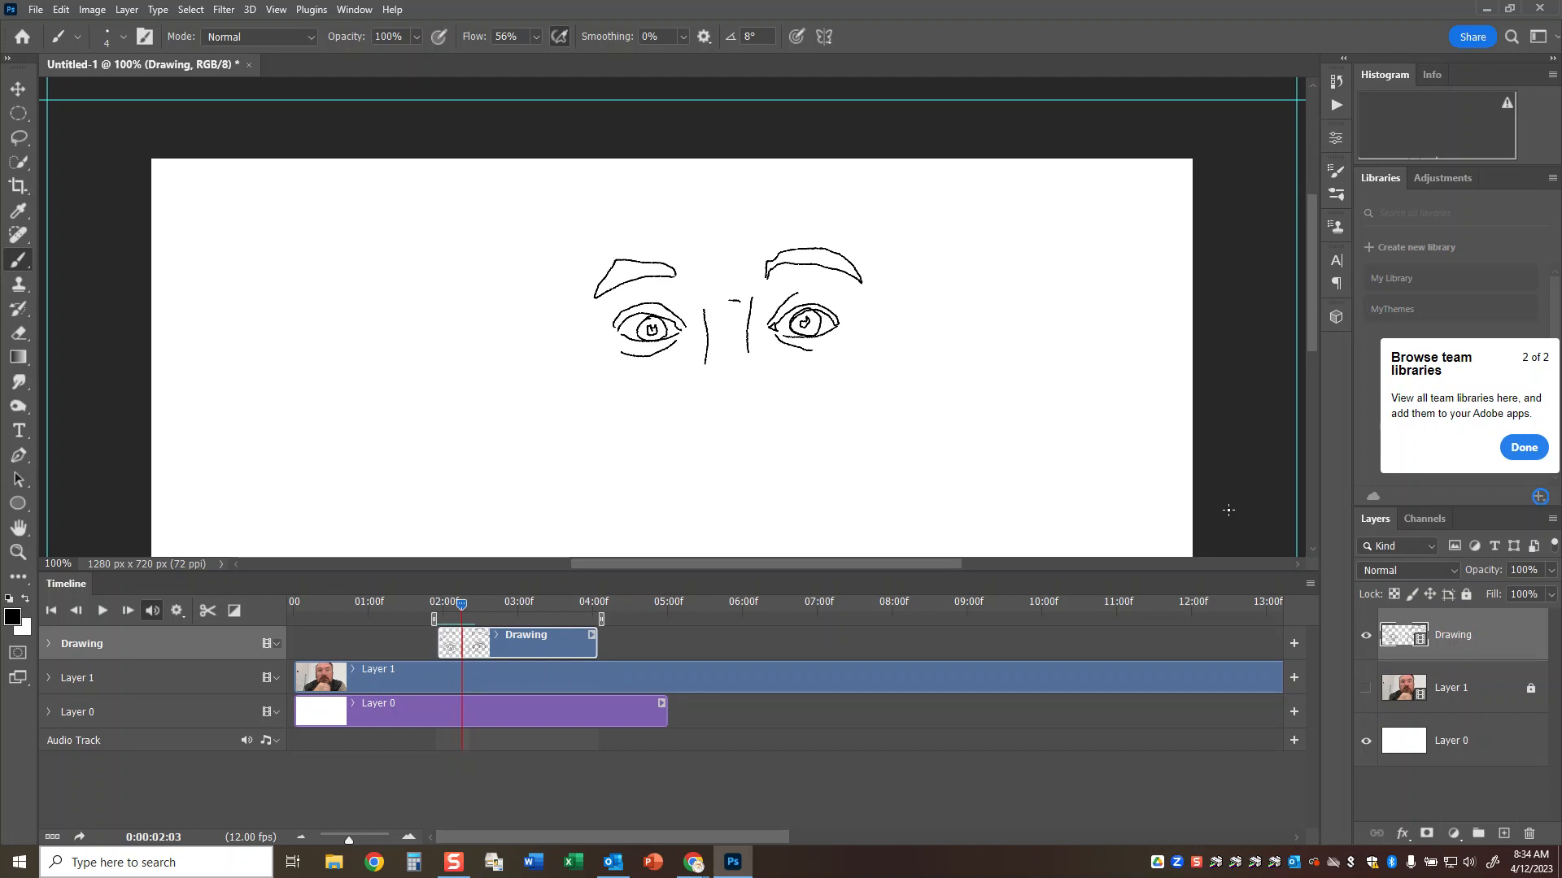
key(Left)
Show the Layer 1 video again and go back to the 0:00:01:11 frame with the nose area in close view.
click(1365, 688)
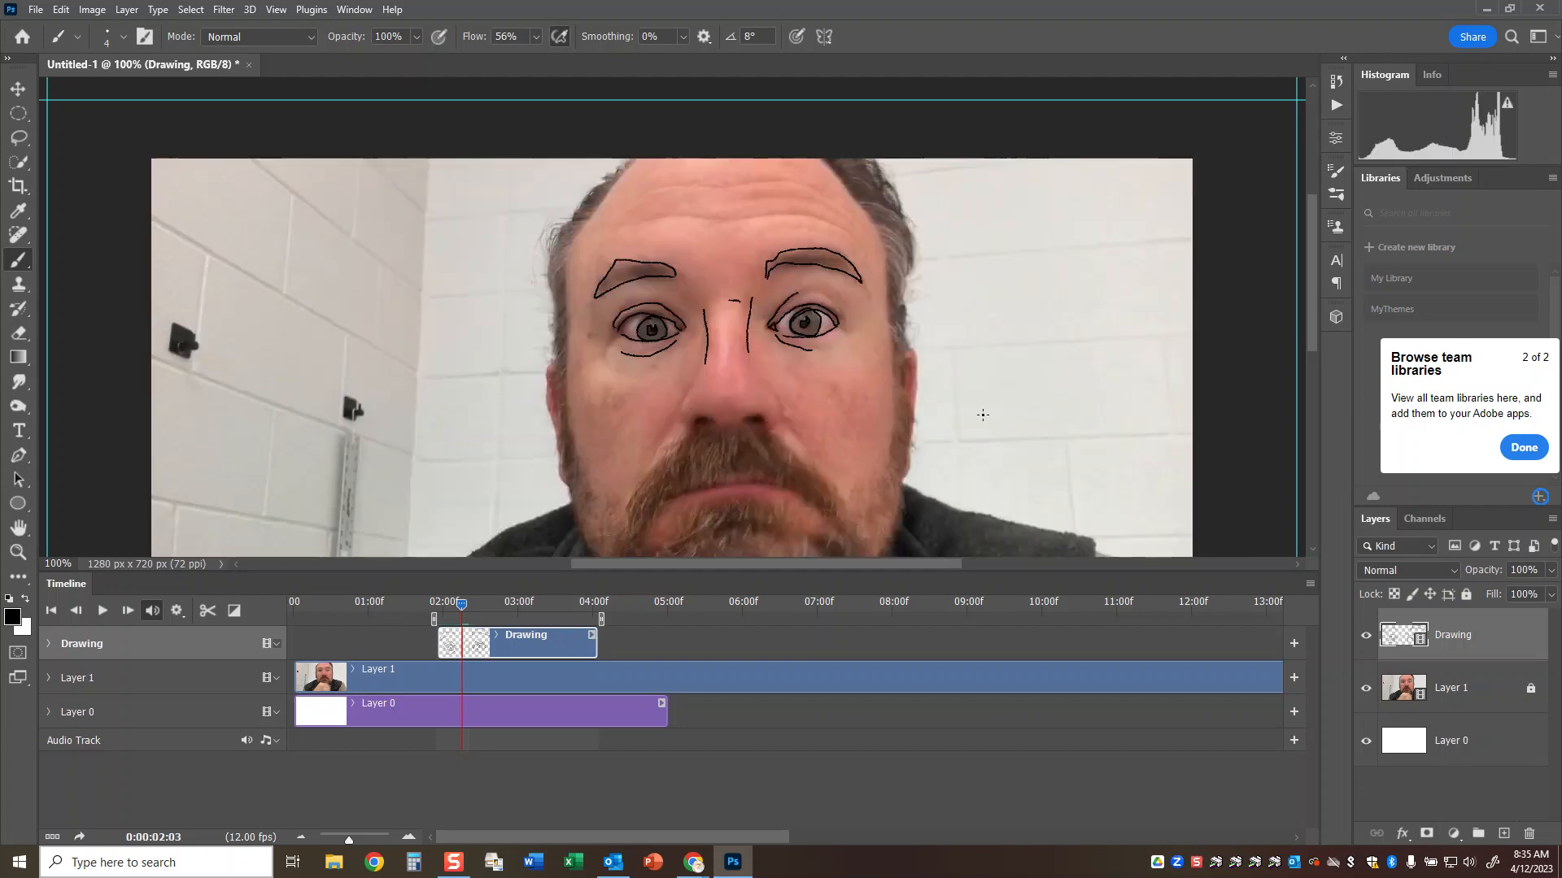
scroll(981, 413, down, 2)
scroll(915, 364, up, 5)
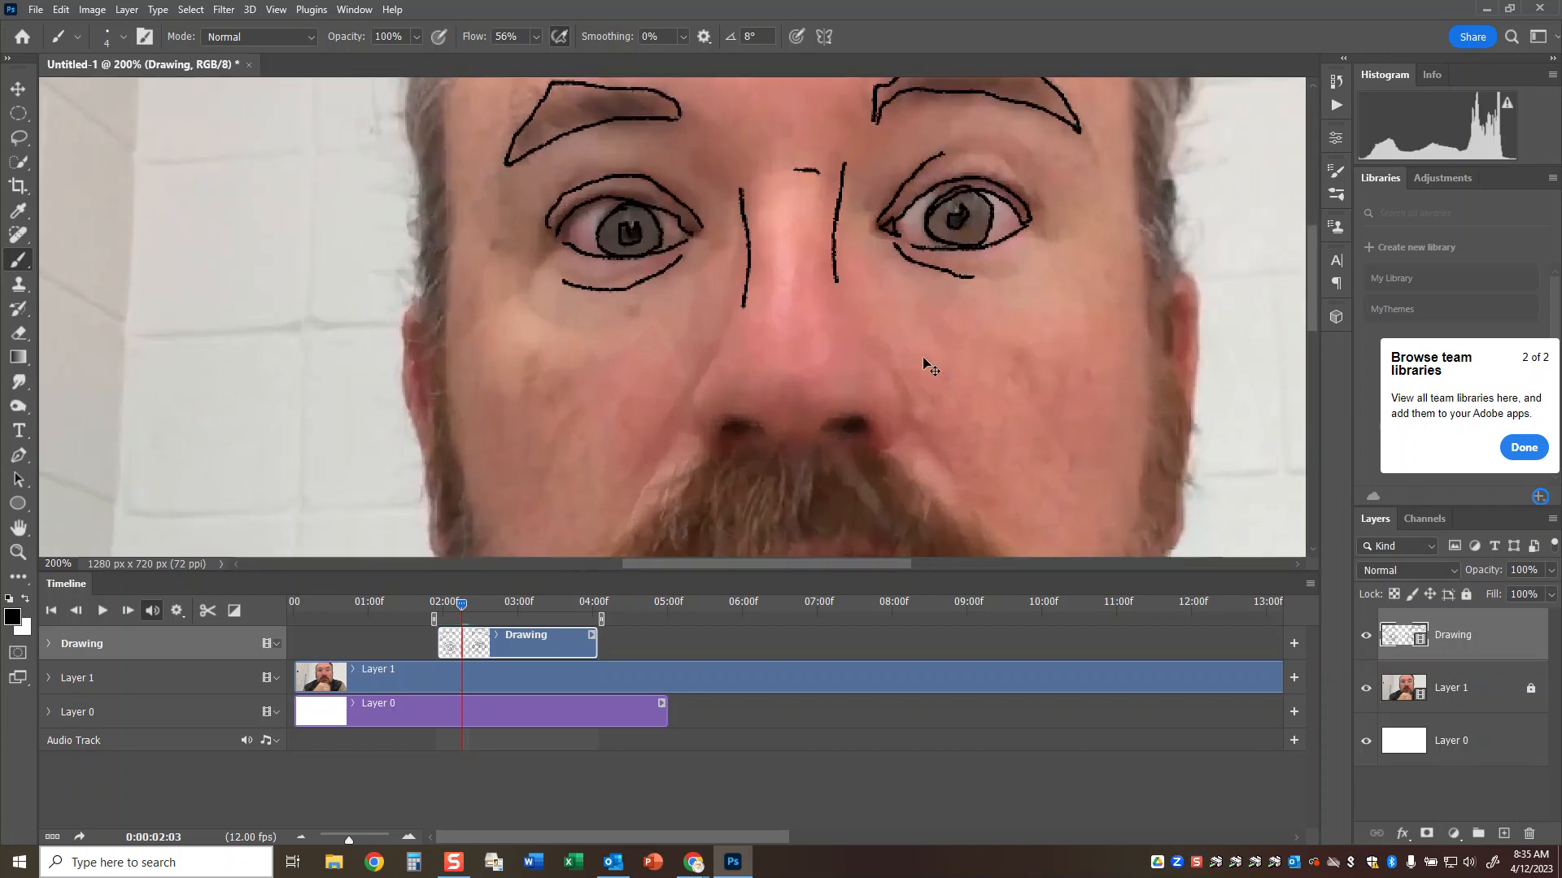
scroll(927, 335, down, 2)
key(Left)
key(Left)
key(Left)
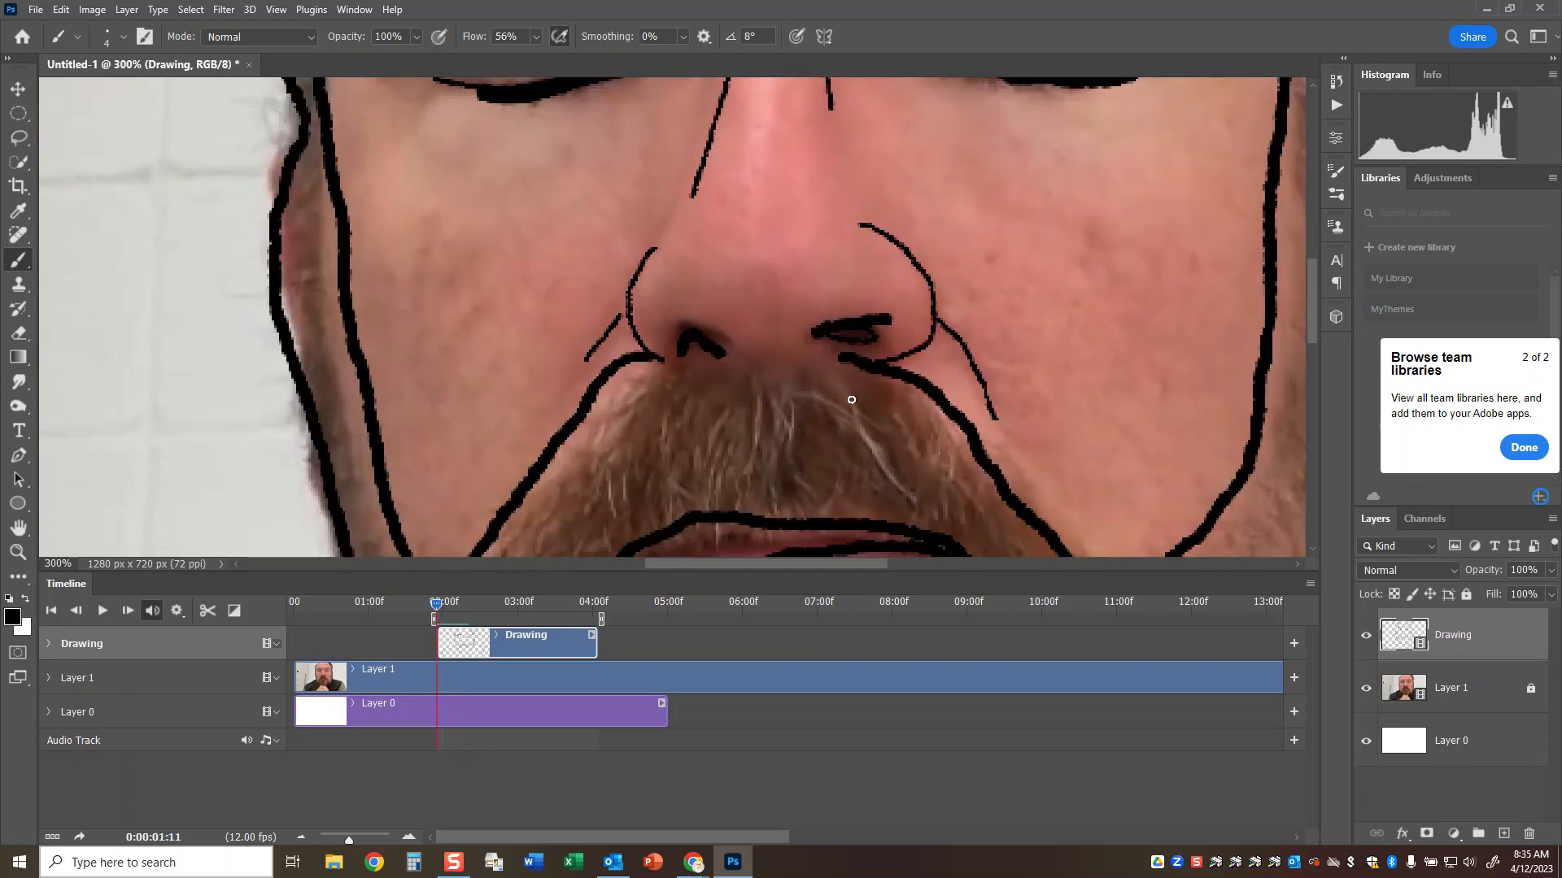
Trace the lower nose with its sides and base, and the cheek crease beside it, on the 0:00:02:00 frame.
mouse_move(678, 264)
mouse_down()
mouse_move(653, 346)
mouse_move(676, 394)
mouse_move(687, 355)
mouse_move(720, 352)
mouse_move(754, 375)
mouse_move(712, 376)
mouse_up()
mouse_move(765, 387)
mouse_down()
mouse_move(826, 360)
mouse_move(960, 363)
mouse_up()
drag(919, 272, 1016, 441)
Compare the nose area with the neighbouring frame and advance to the 0:00:02:01 frame.
key(Right)
key(Left)
key(Right)
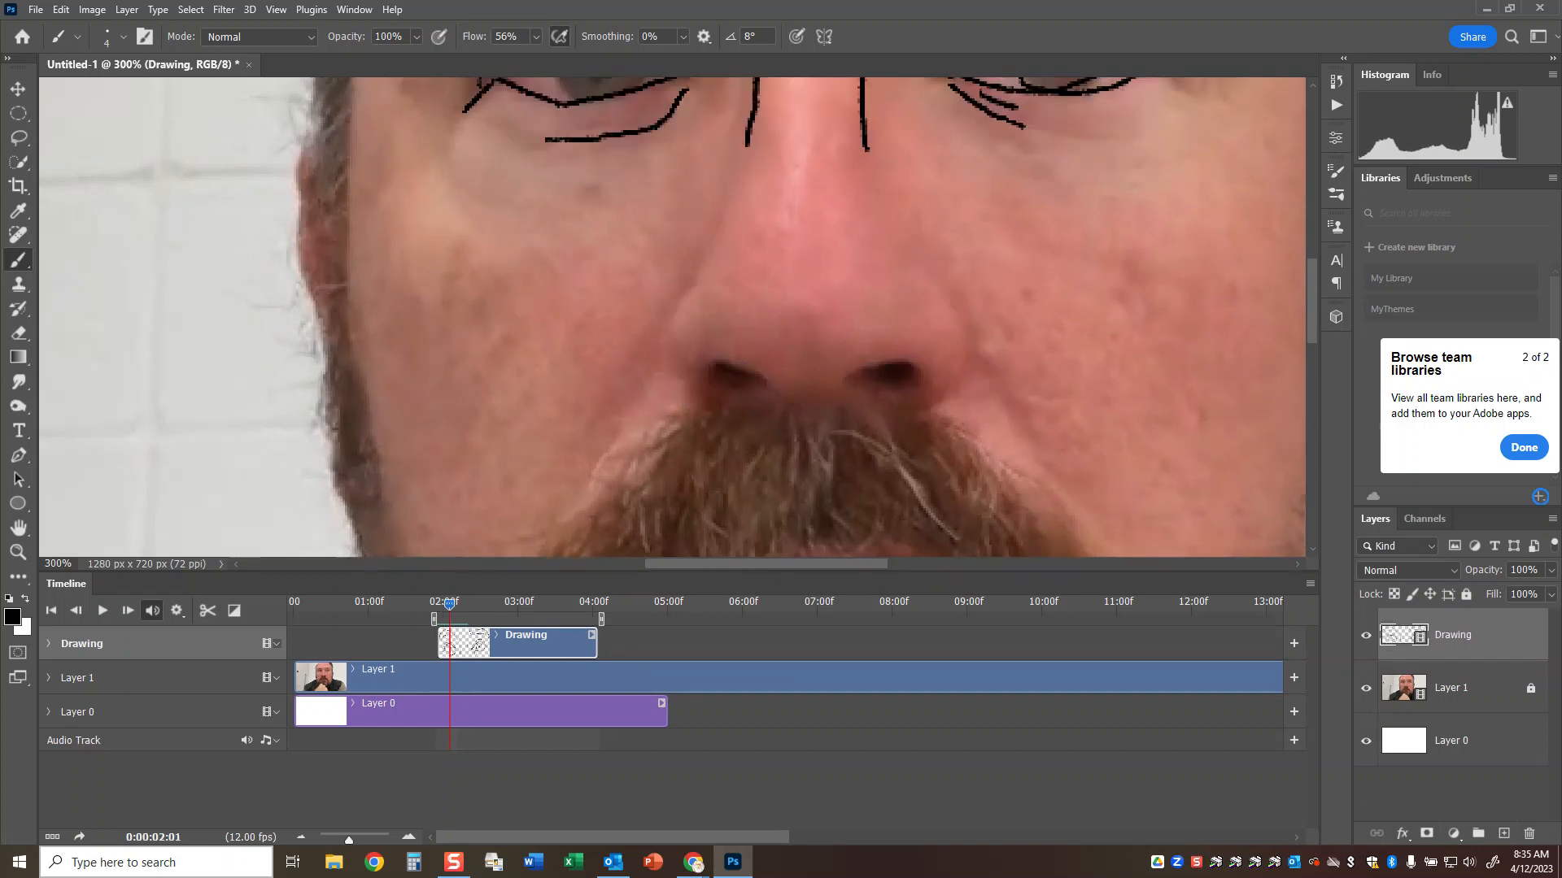